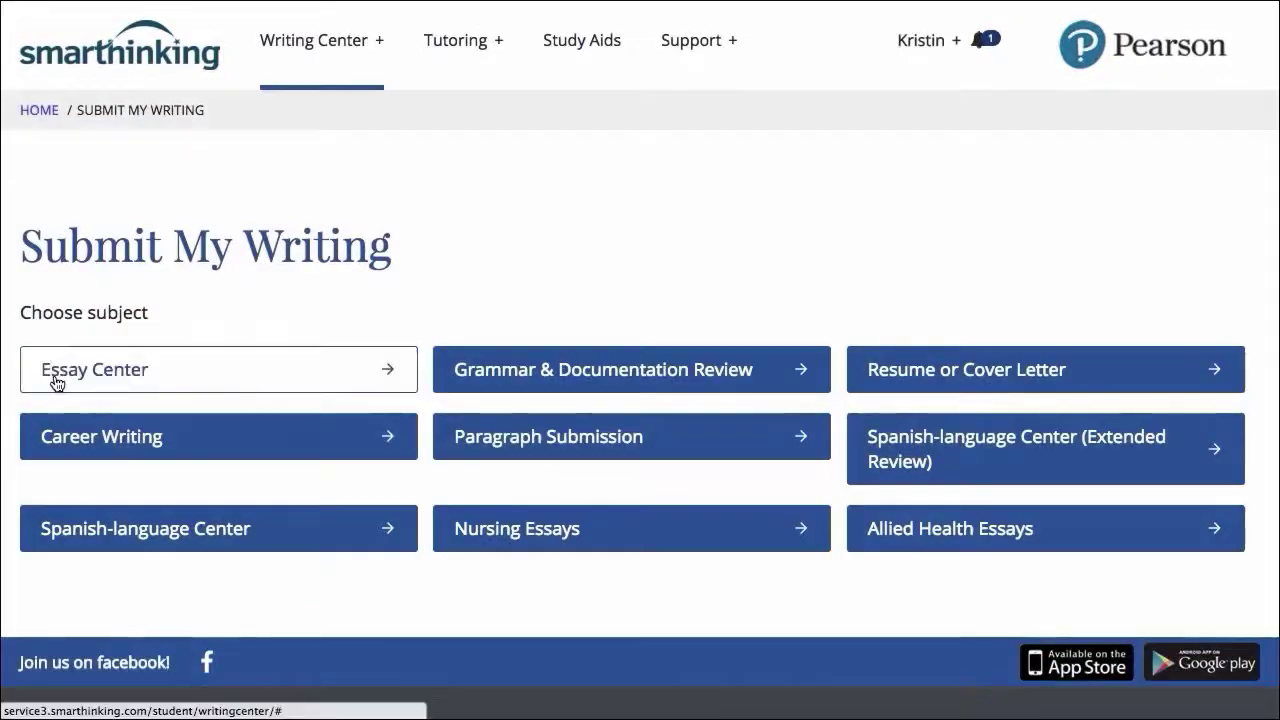
# Step: Choose Essay Center for the vacation essay and add a help note to the assignment description
pyautogui.click(54, 378)
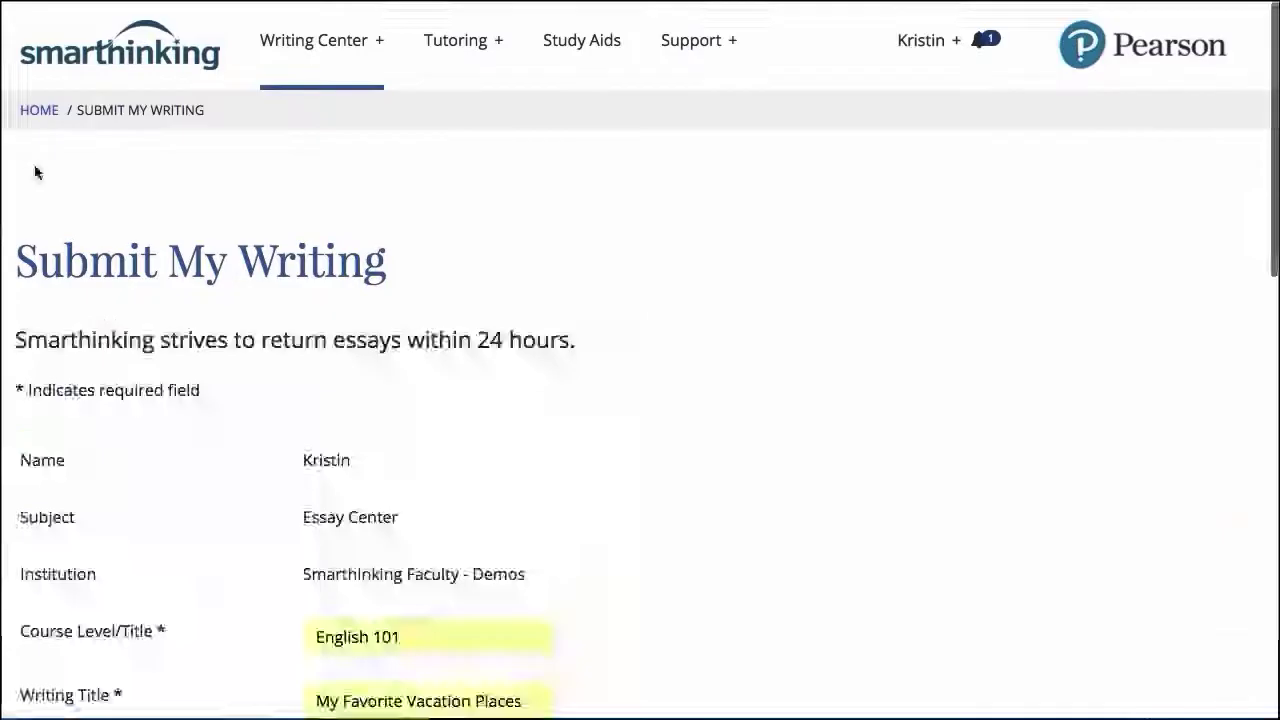
pyautogui.scroll(-5, 35, 173)
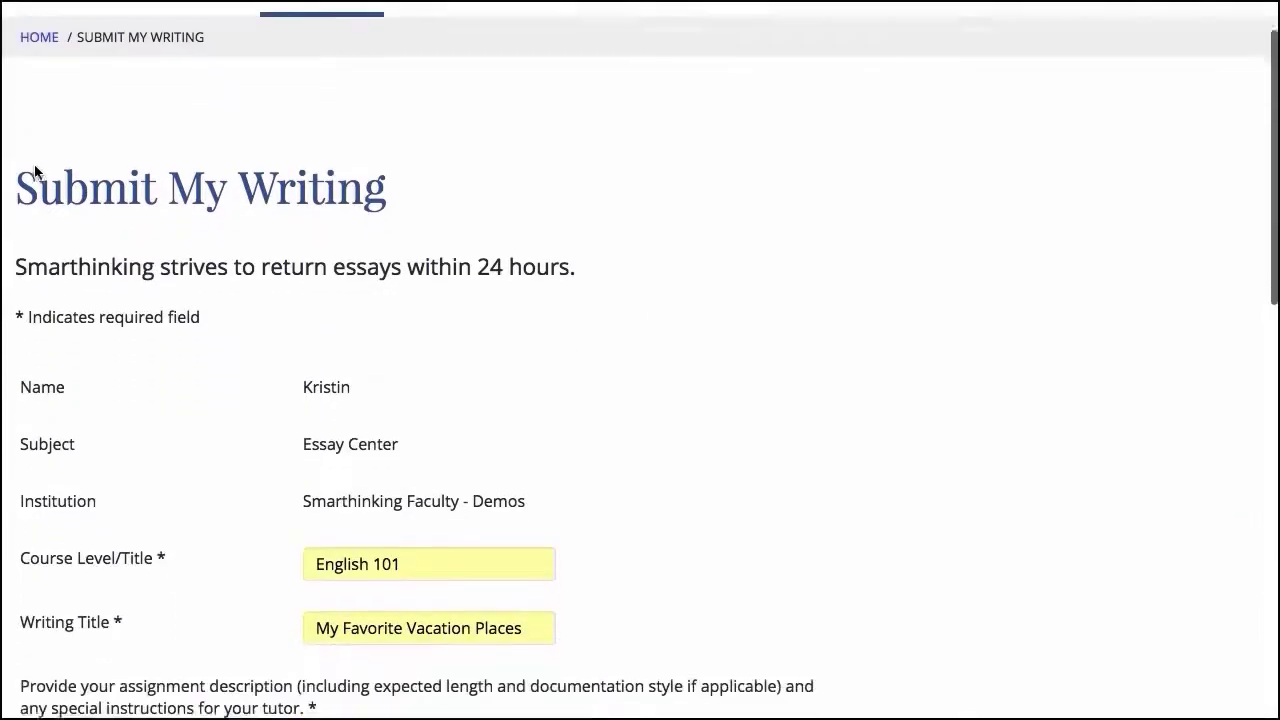
pyautogui.scroll(-4, 35, 173)
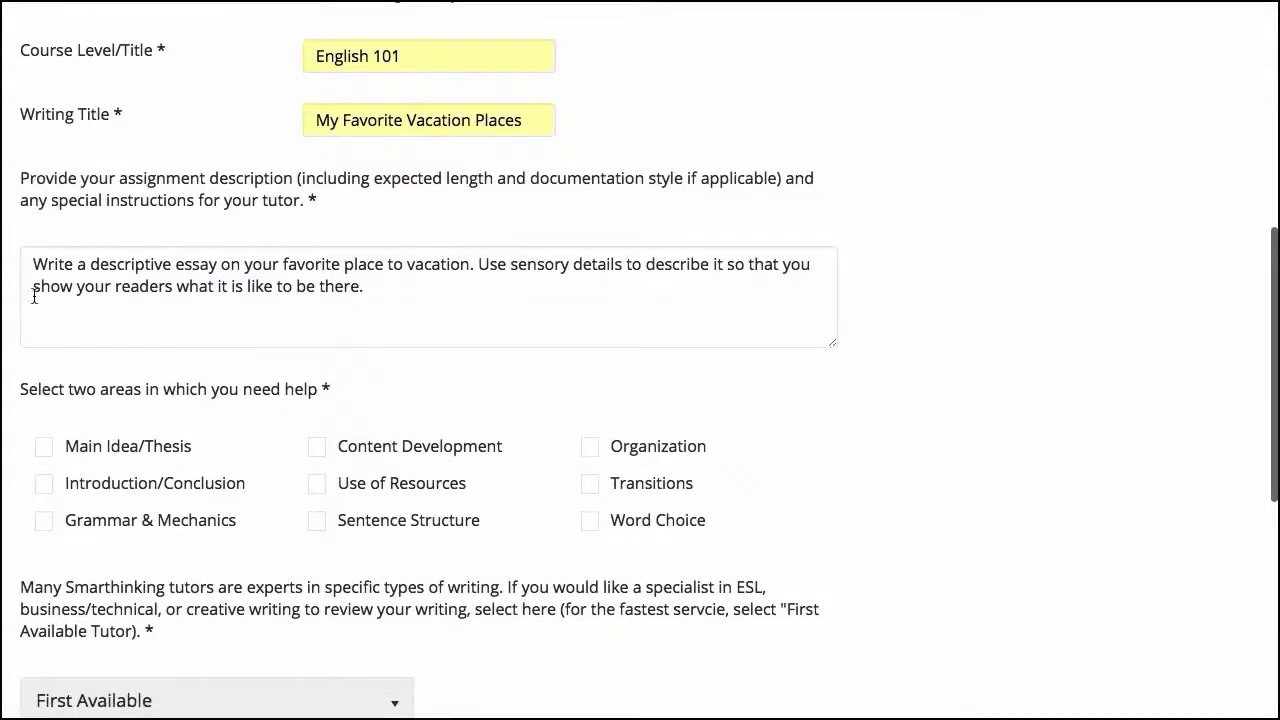
pyautogui.press('Return')
pyautogui.write('I n')
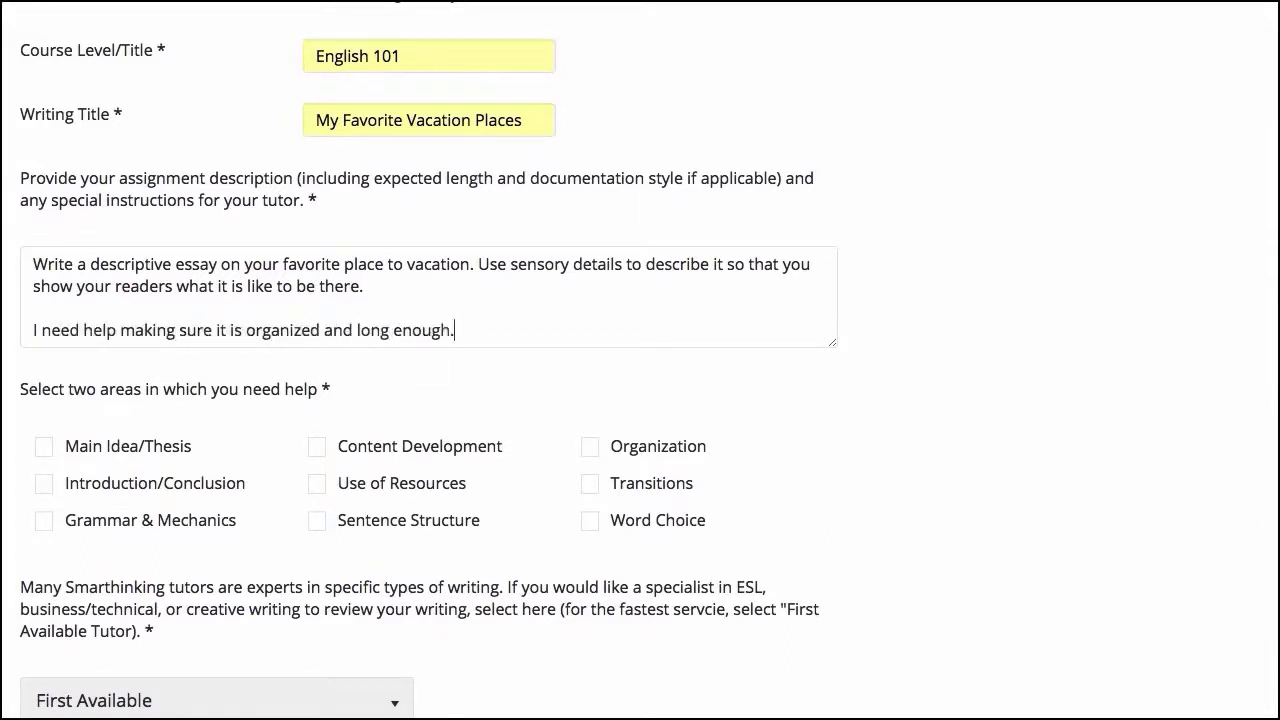
# Step: Request help with Content Development and Sentence Structure, then review the tutor specialist options
pyautogui.click(318, 446)
pyautogui.click(318, 520)
pyautogui.scroll(-1, 320, 530)
pyautogui.scroll(-3, 320, 530)
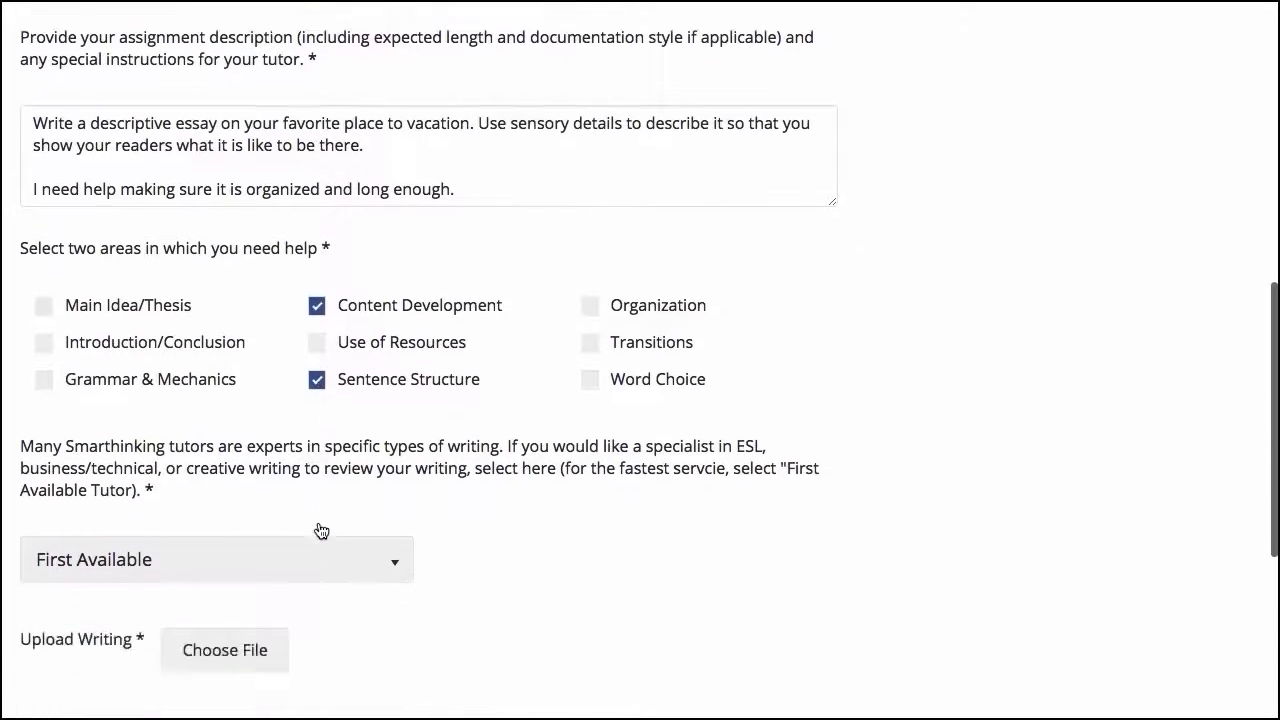
pyautogui.click(323, 554)
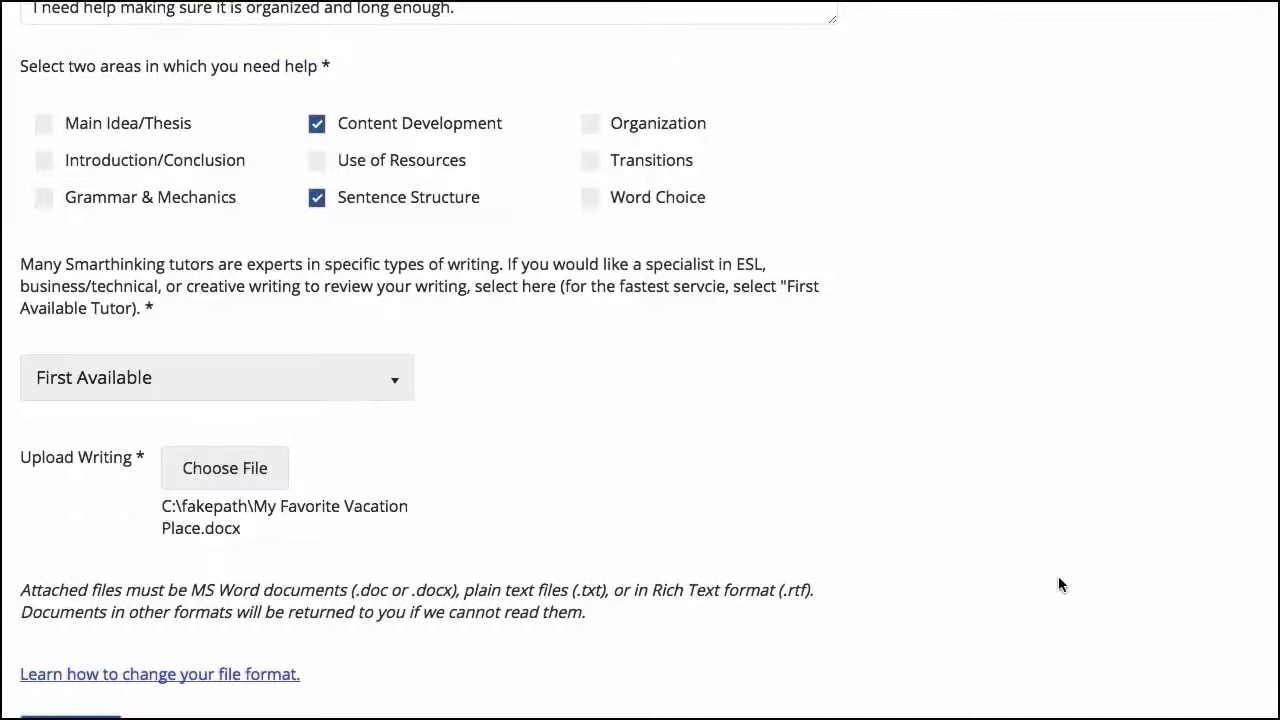
pyautogui.scroll(-2, 1058, 578)
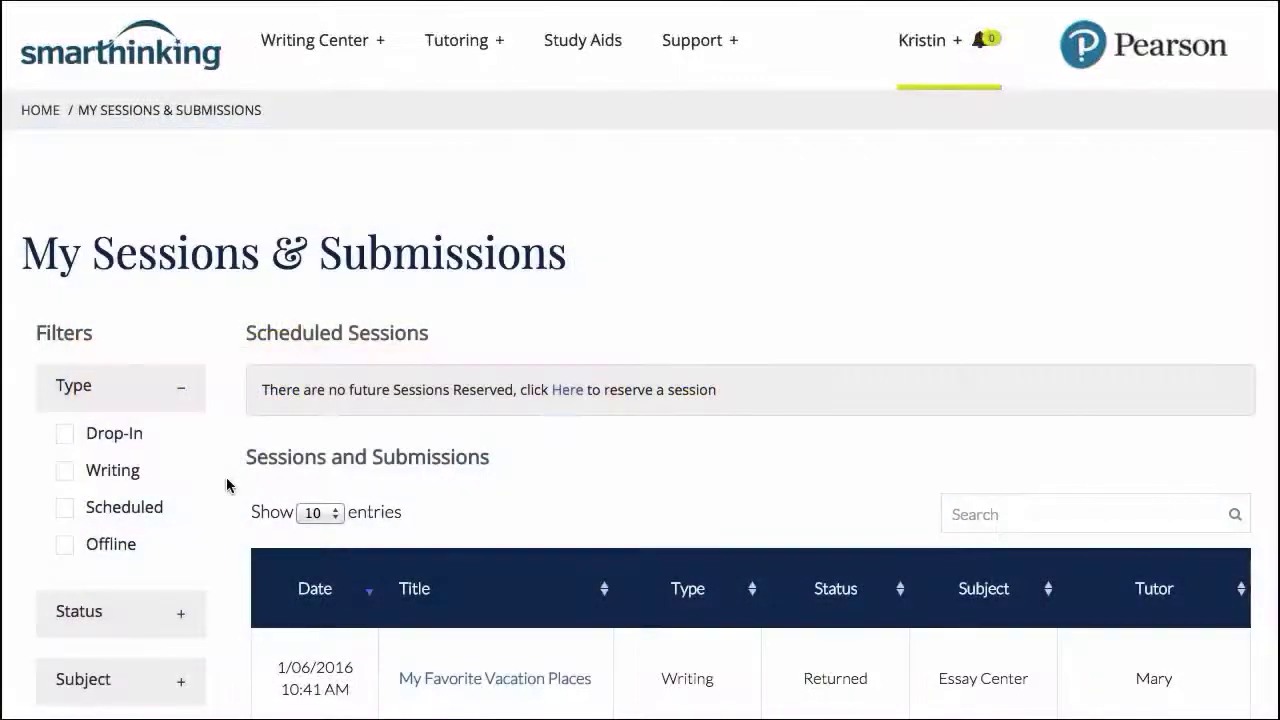
# Step: Open the returned My Favorite Vacation Places submission and download the tutor's response
pyautogui.scroll(-5, 228, 485)
pyautogui.click(425, 476)
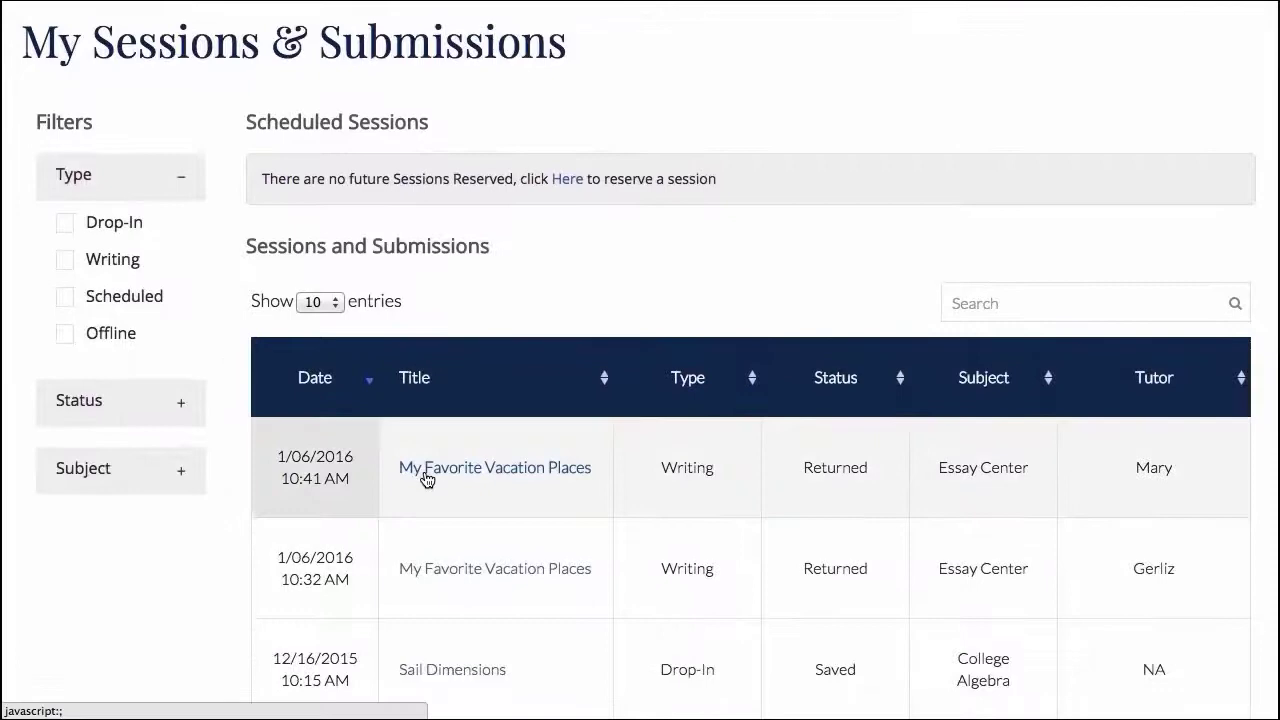
pyautogui.scroll(-2, 426, 478)
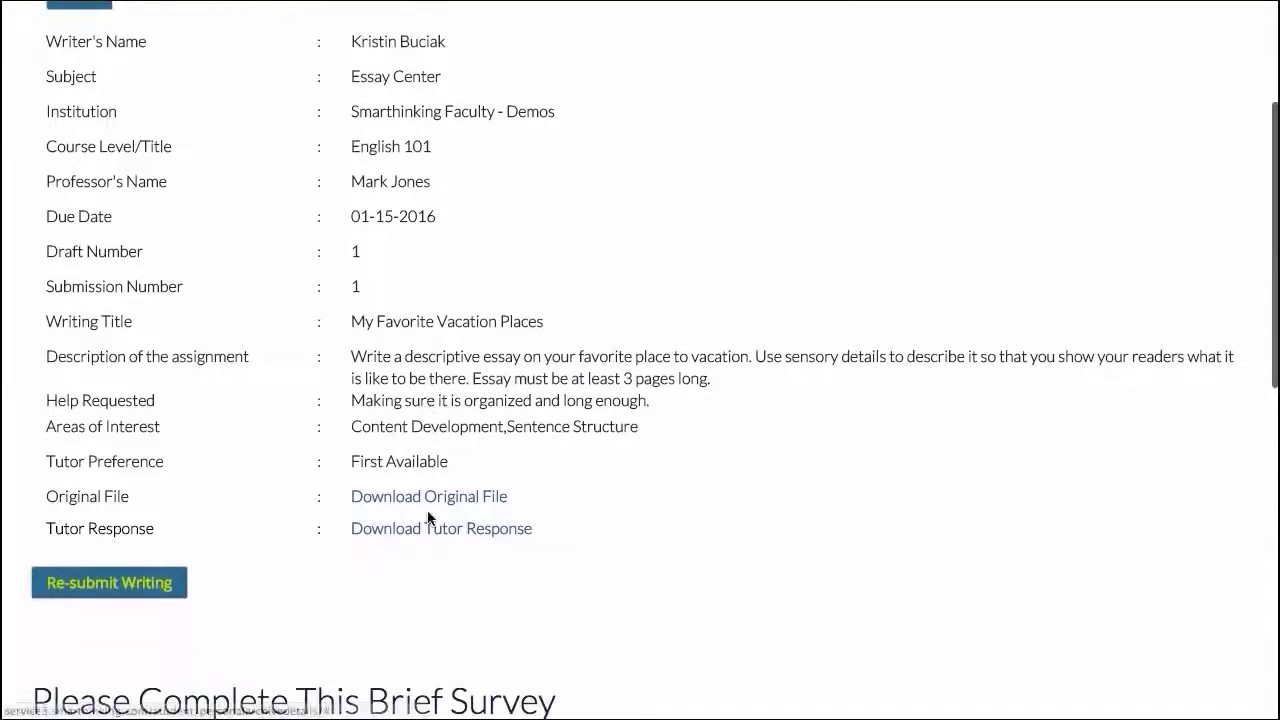
pyautogui.click(423, 533)
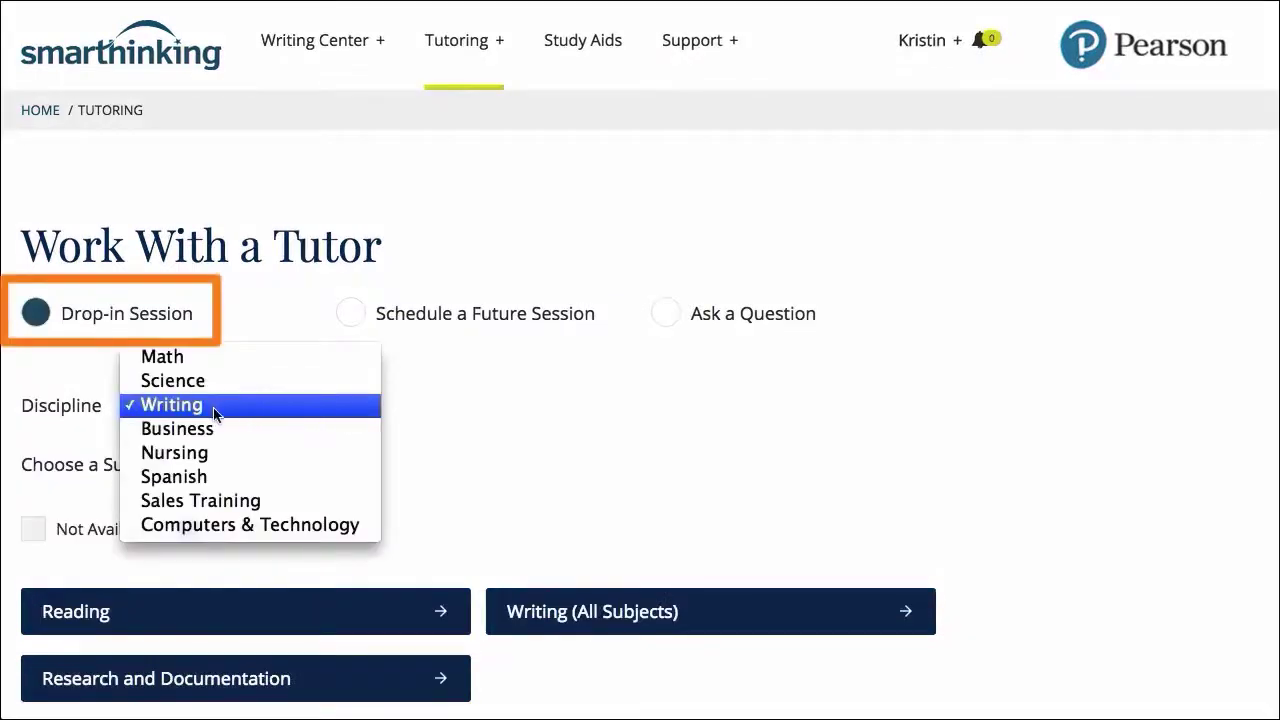
# Step: Join a Writing (All Subjects) drop-in session and greet the tutor with the student's introduction
pyautogui.click(214, 412)
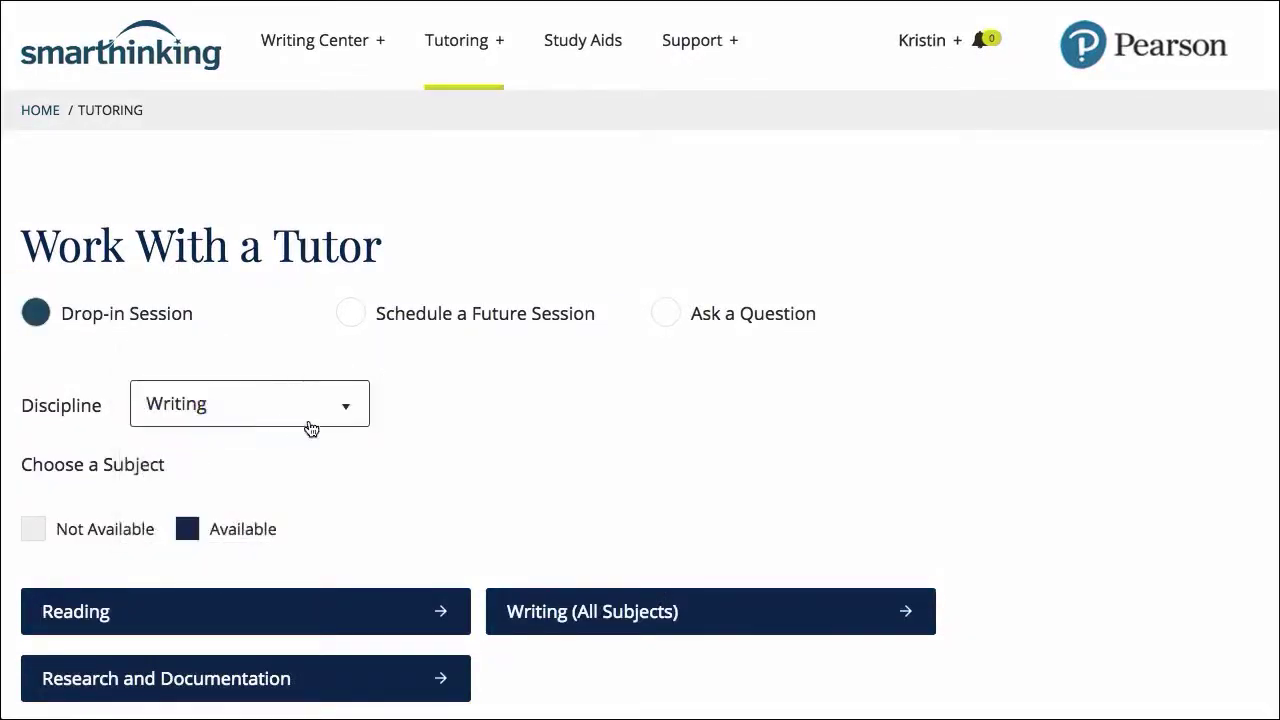
pyautogui.click(603, 611)
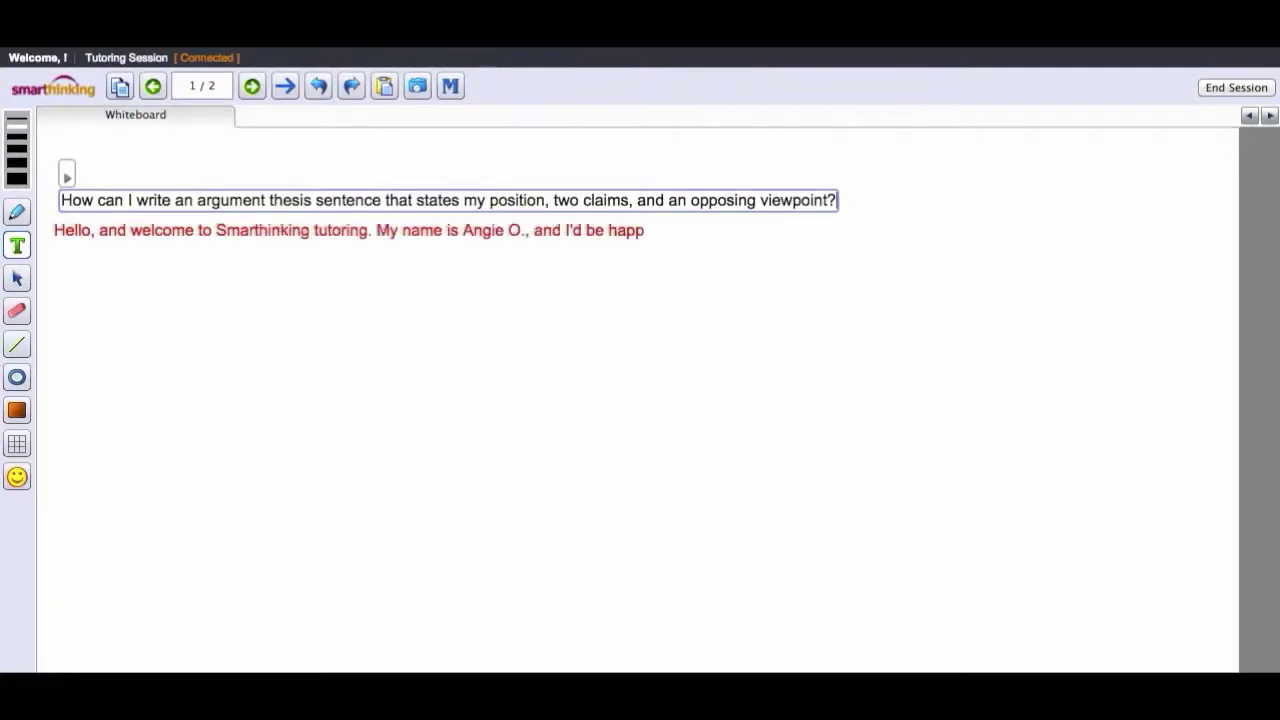
pyautogui.click(57, 259)
pyautogui.write('Hi Angie! My name is Larry. Done.')
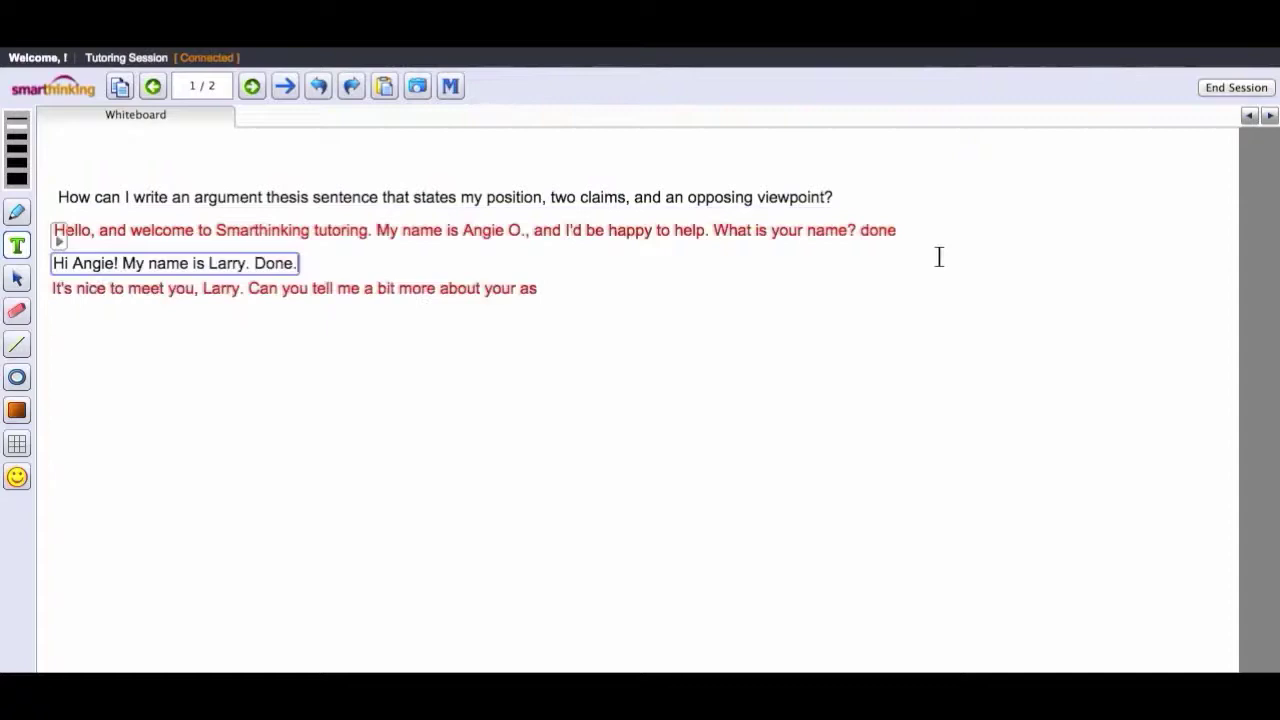
# Step: Describe the argument essay on the new EPA rules, then thank the tutor and sign off
pyautogui.click(59, 316)
pyautogui.write('Well, my teacher wans me to ')
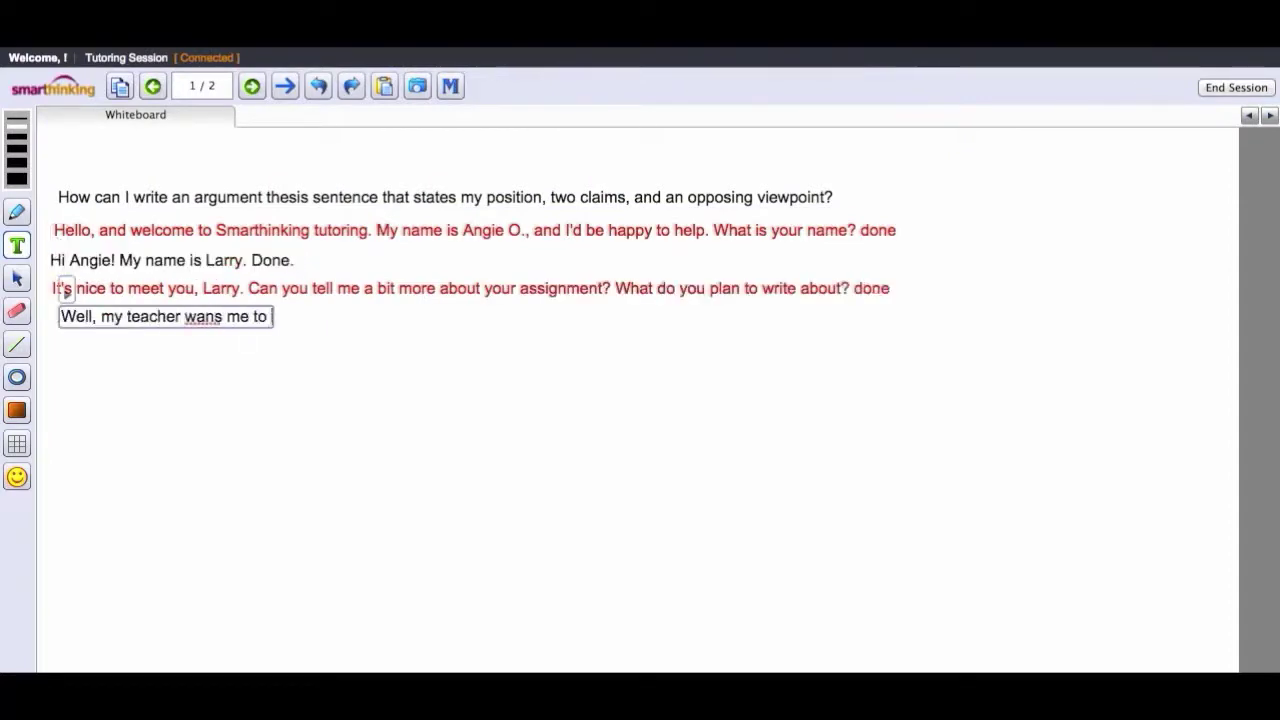
pyautogui.write('write an argument essay about the new EPA rules being proposed and whether businesses who don')
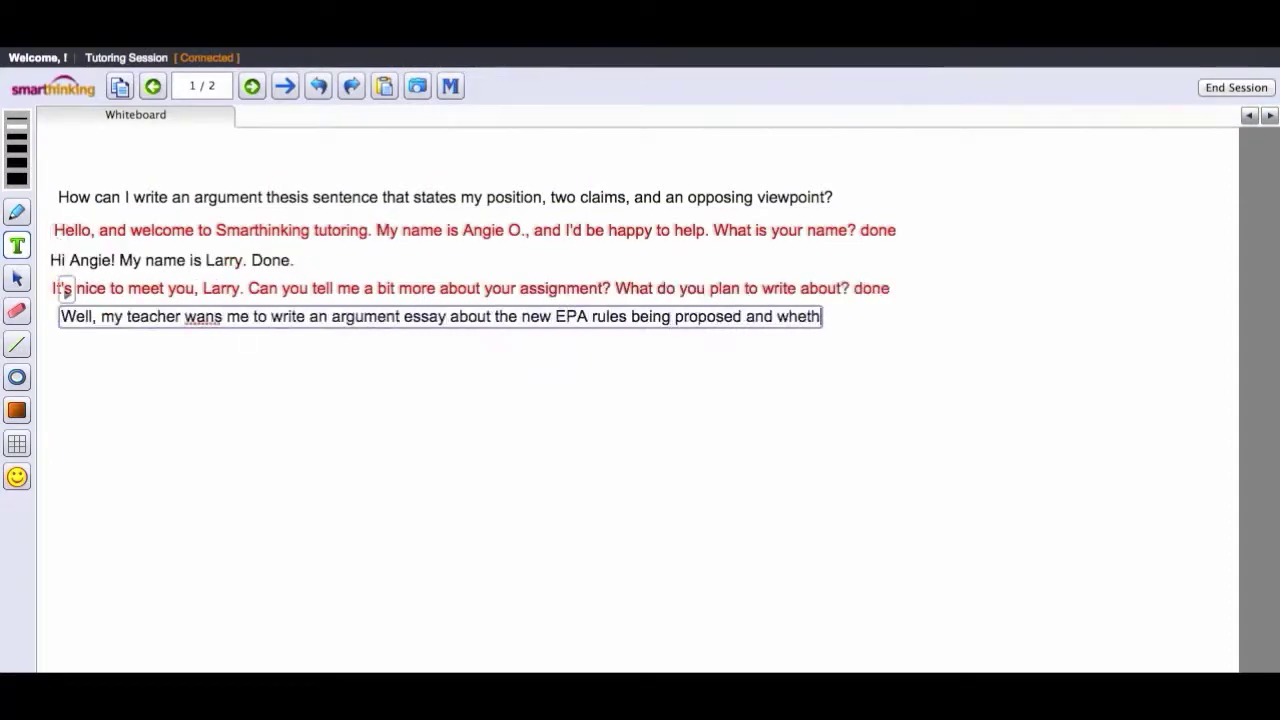
pyautogui.write("'t follow them should be taxed.")
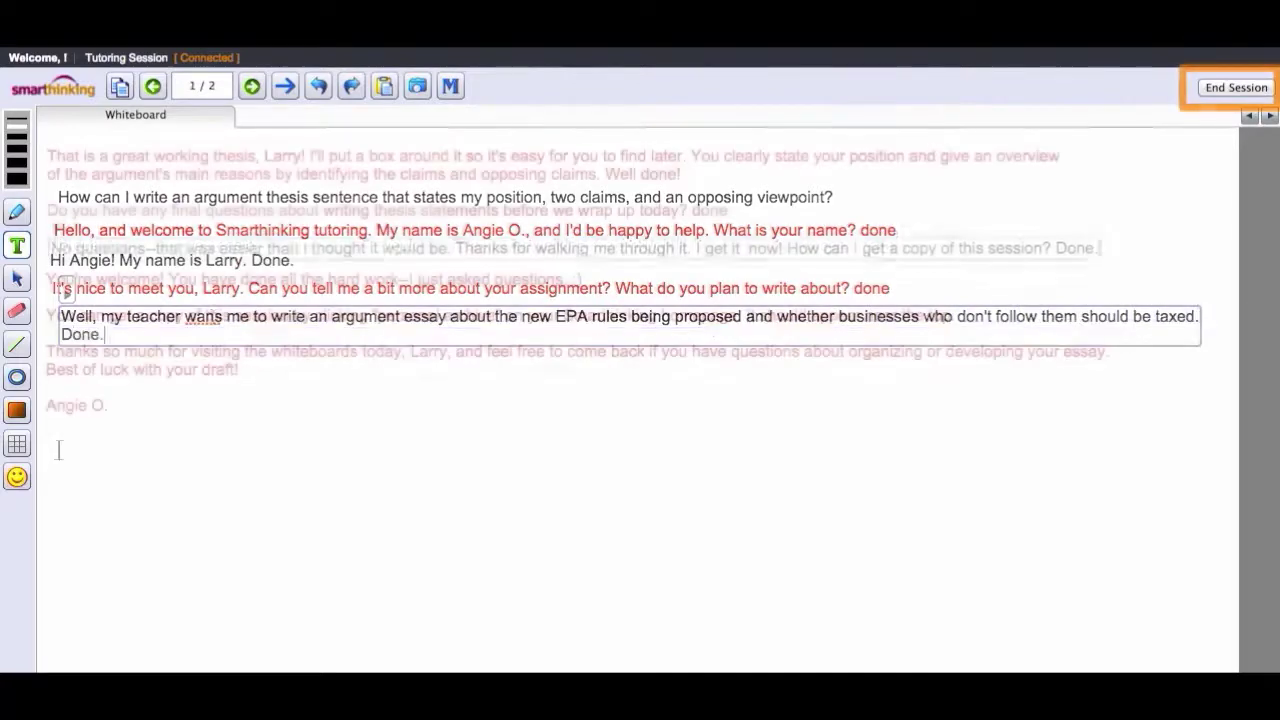
pyautogui.write('definitely be back! Thanks again.')
pyautogui.press('Return')
pyautogui.write('-Larry')
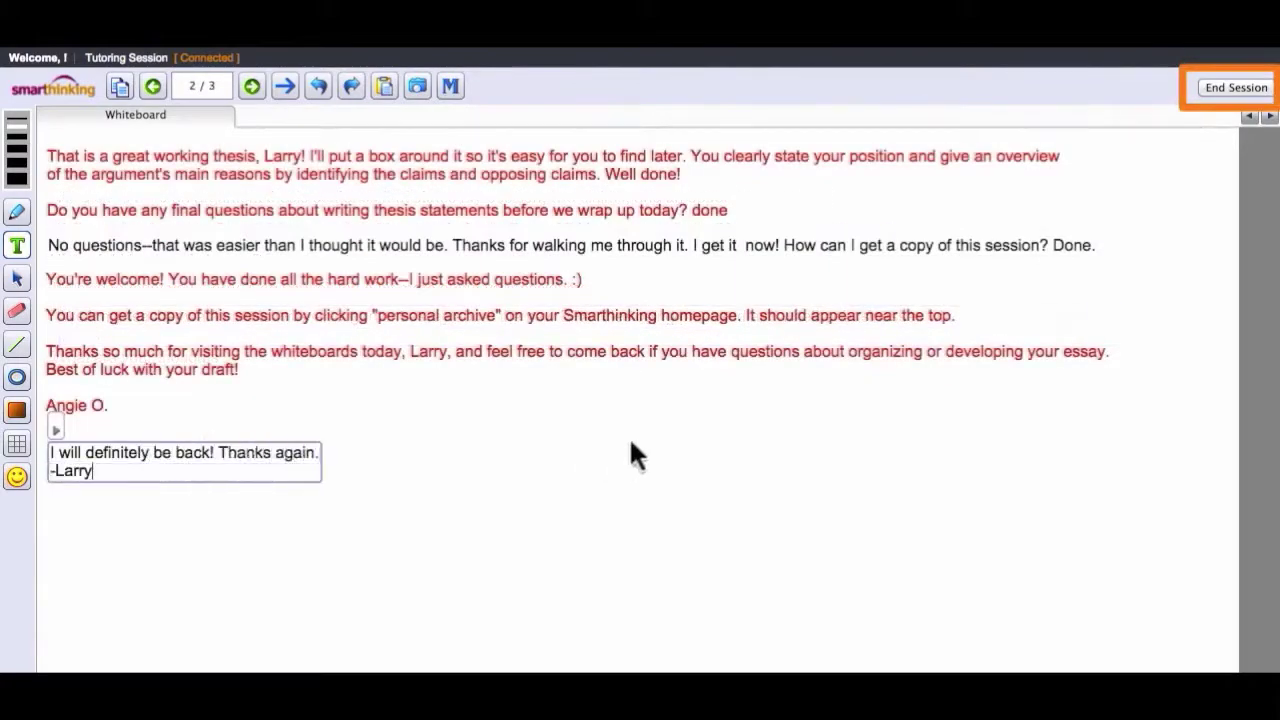
pyautogui.write('.')
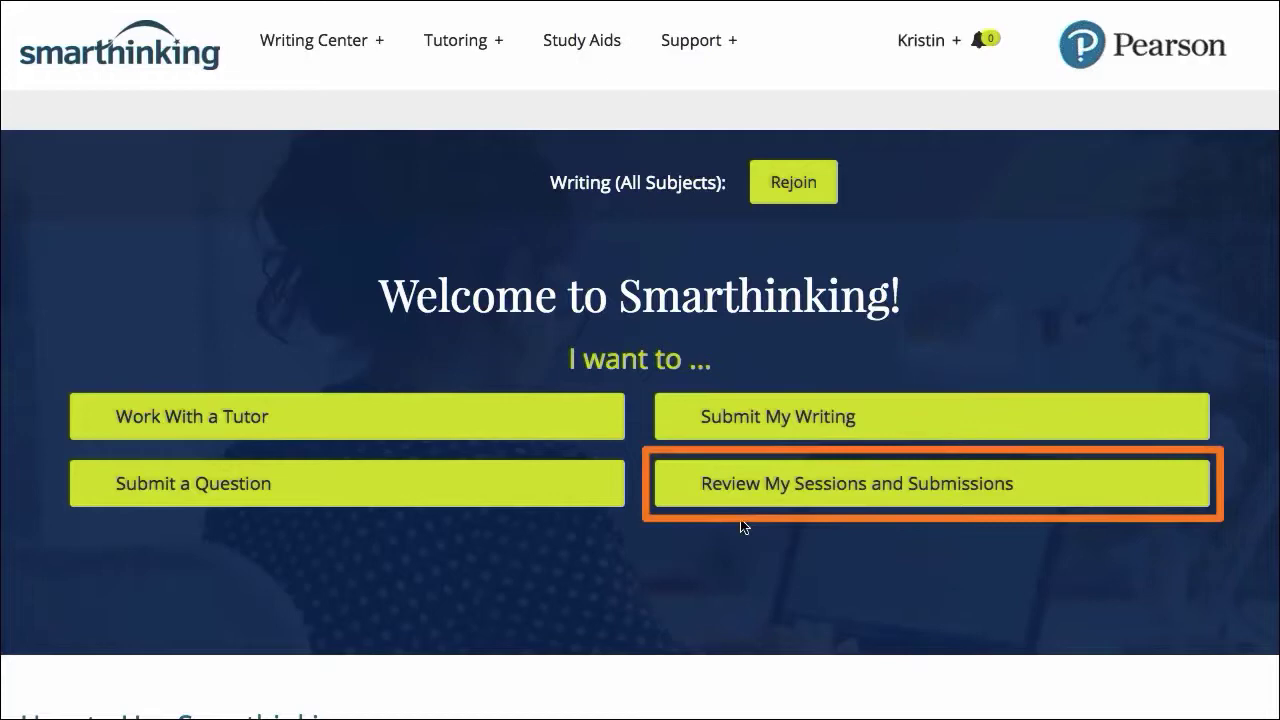
# Step: Open the past sessions list and read through the Reading session's whiteboard transcript
pyautogui.click(743, 497)
pyautogui.scroll(-7, 743, 497)
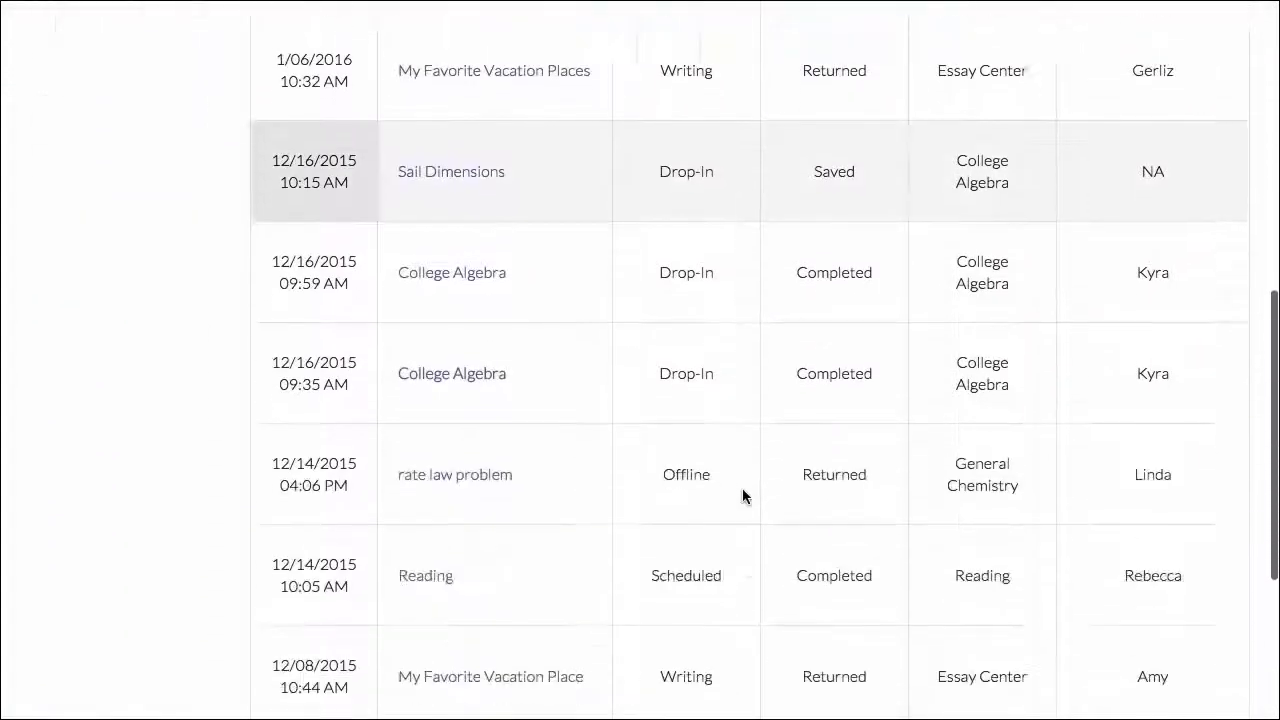
pyautogui.scroll(-1, 743, 497)
pyautogui.click(426, 481)
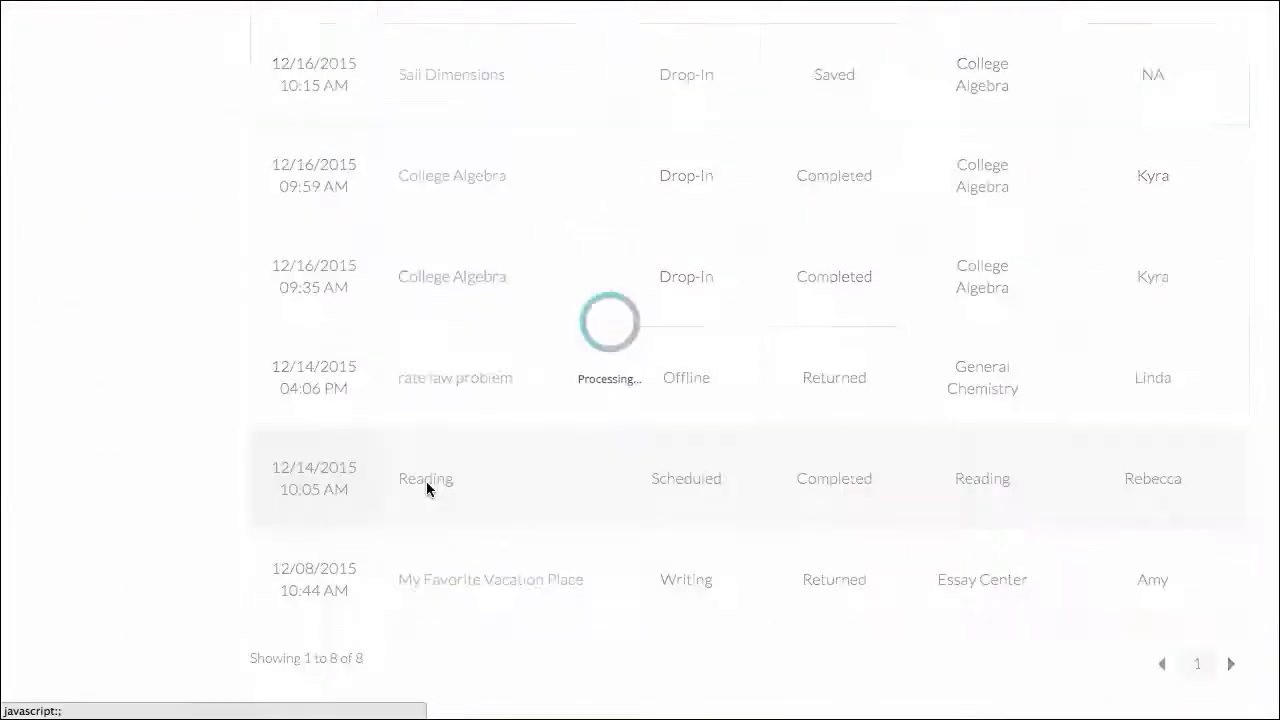
pyautogui.scroll(-2, 426, 481)
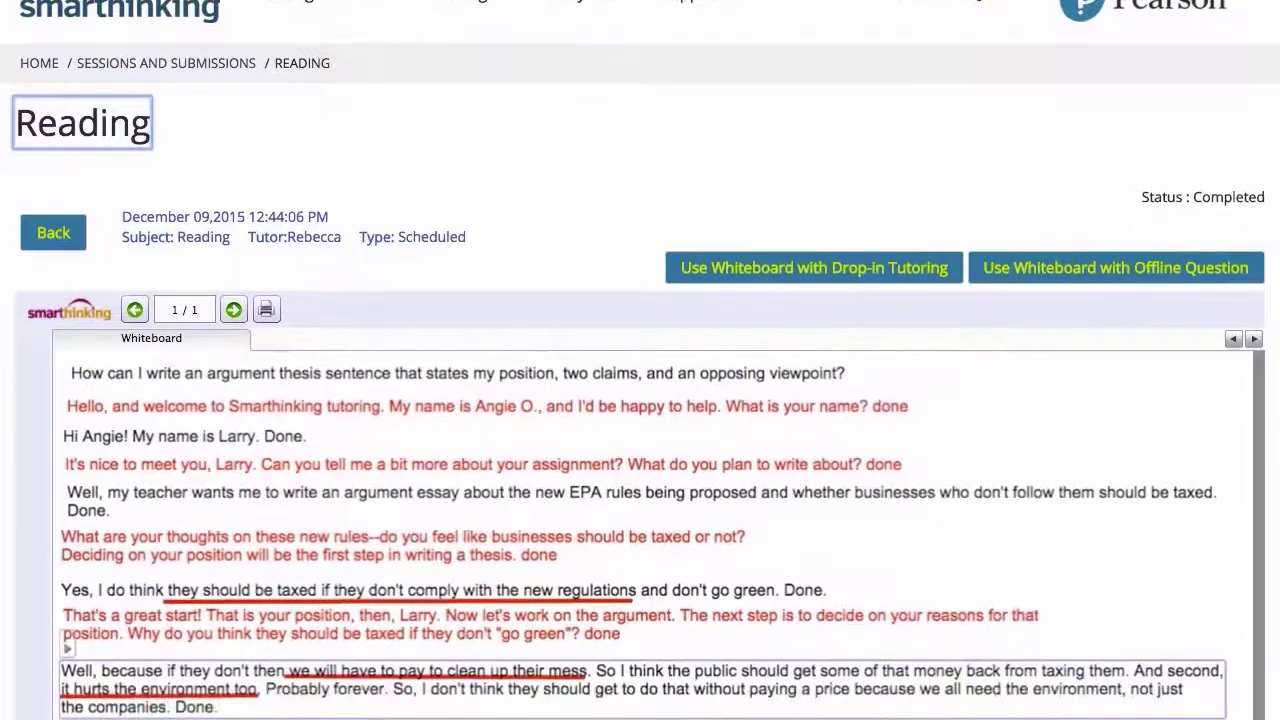
pyautogui.scroll(-3, 640, 450)
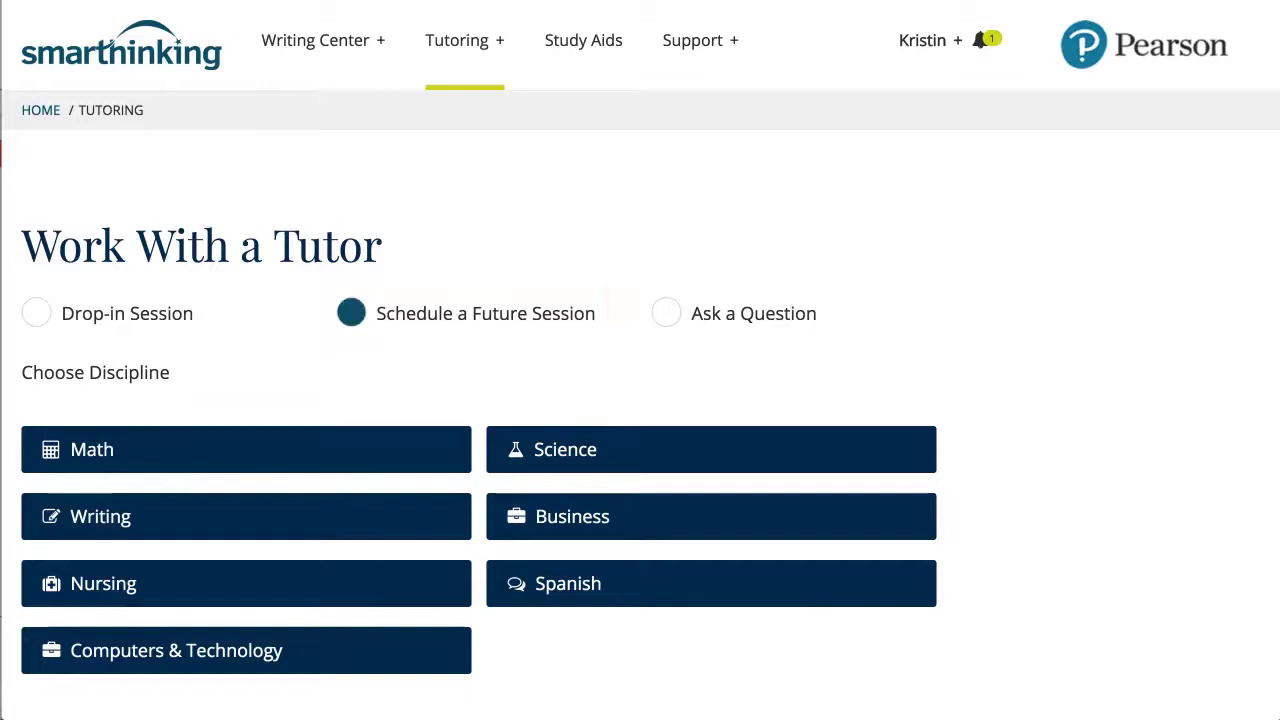
# Step: Choose Math > Algebra, pick a different session day, and view the available tutors
pyautogui.click(140, 460)
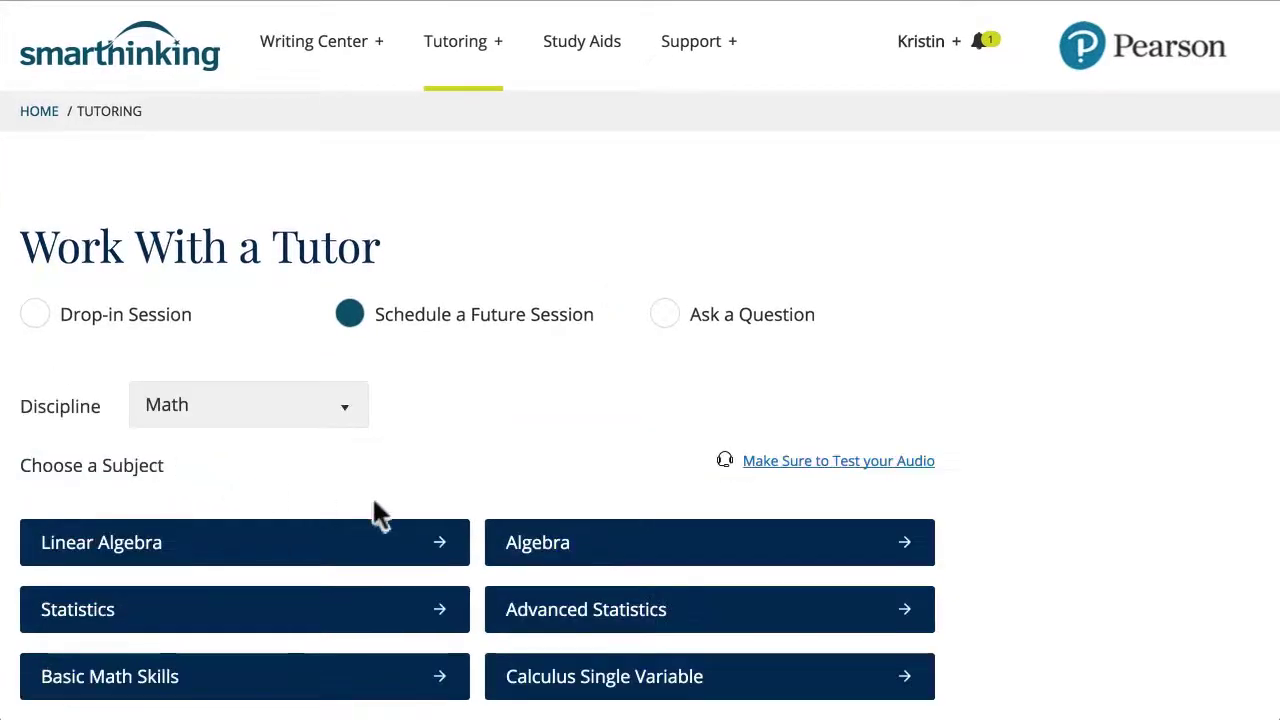
pyautogui.click(598, 553)
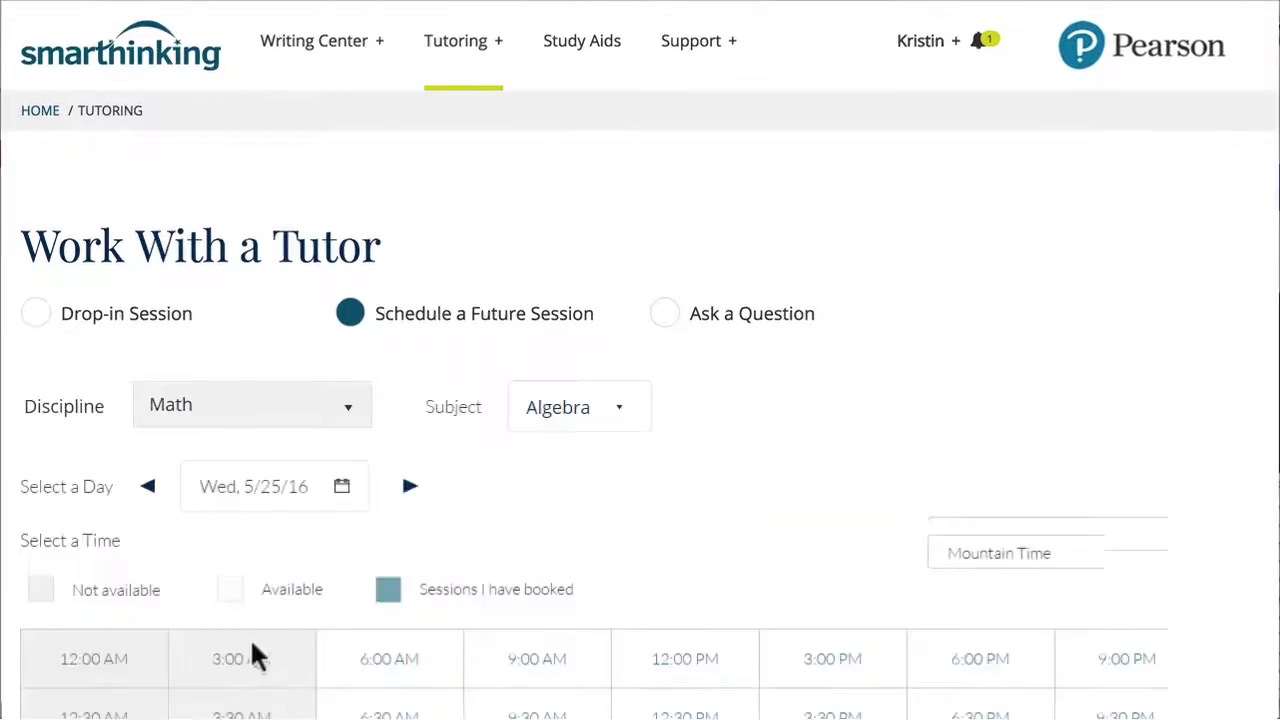
pyautogui.click(236, 660)
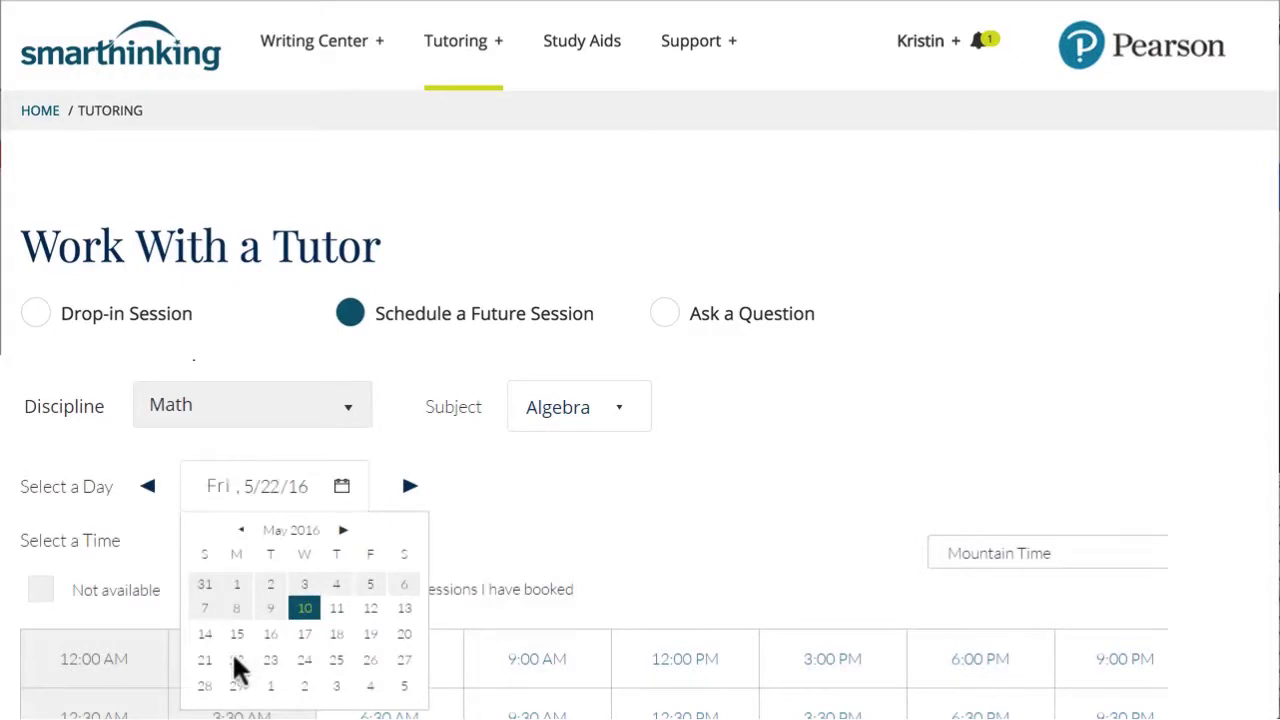
pyautogui.click(1135, 600)
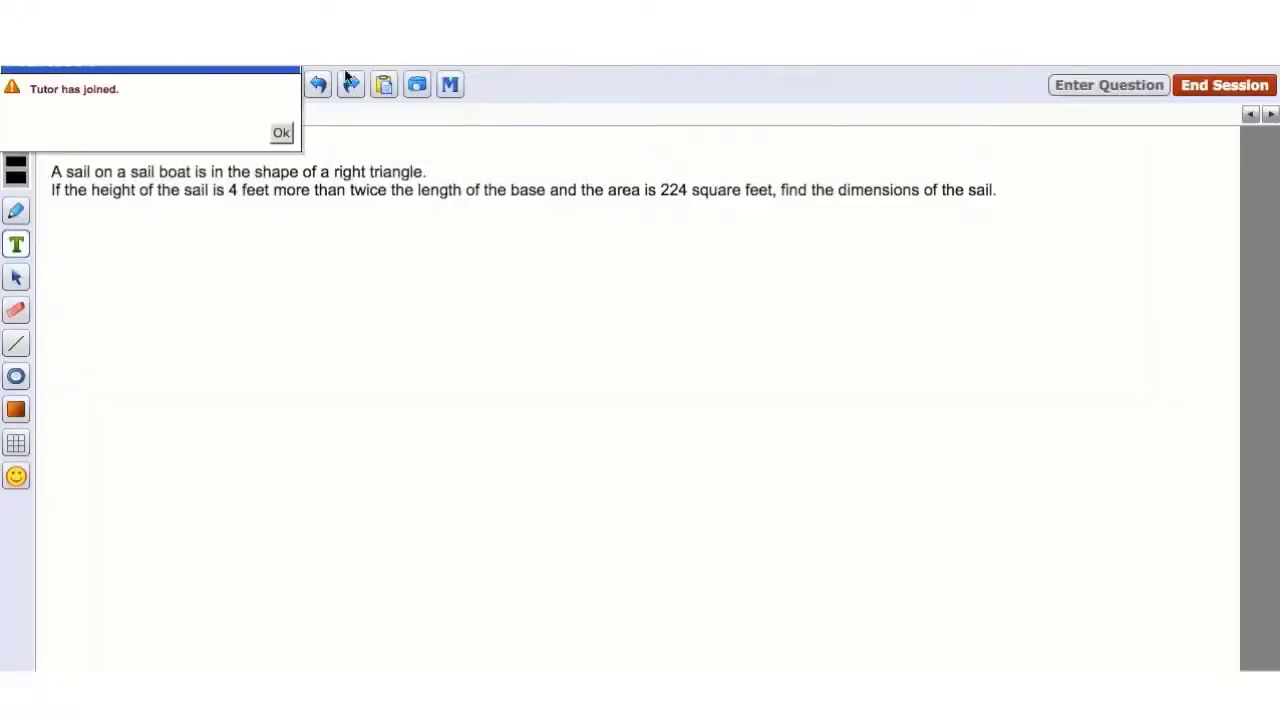
# Step: Acknowledge the tutor joining and reply on the whiteboard about being stuck
pyautogui.click(282, 132)
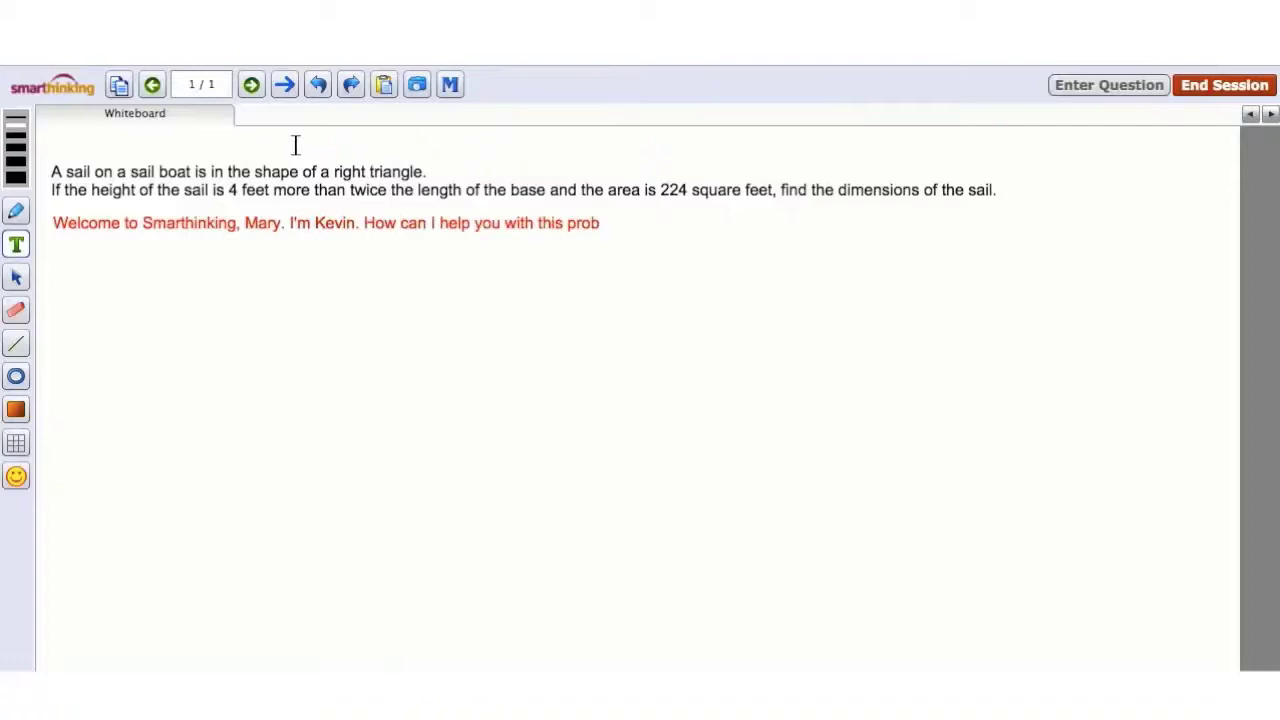
pyautogui.click(58, 261)
pyautogui.write("Hi! I'm pretty stuck about ho")
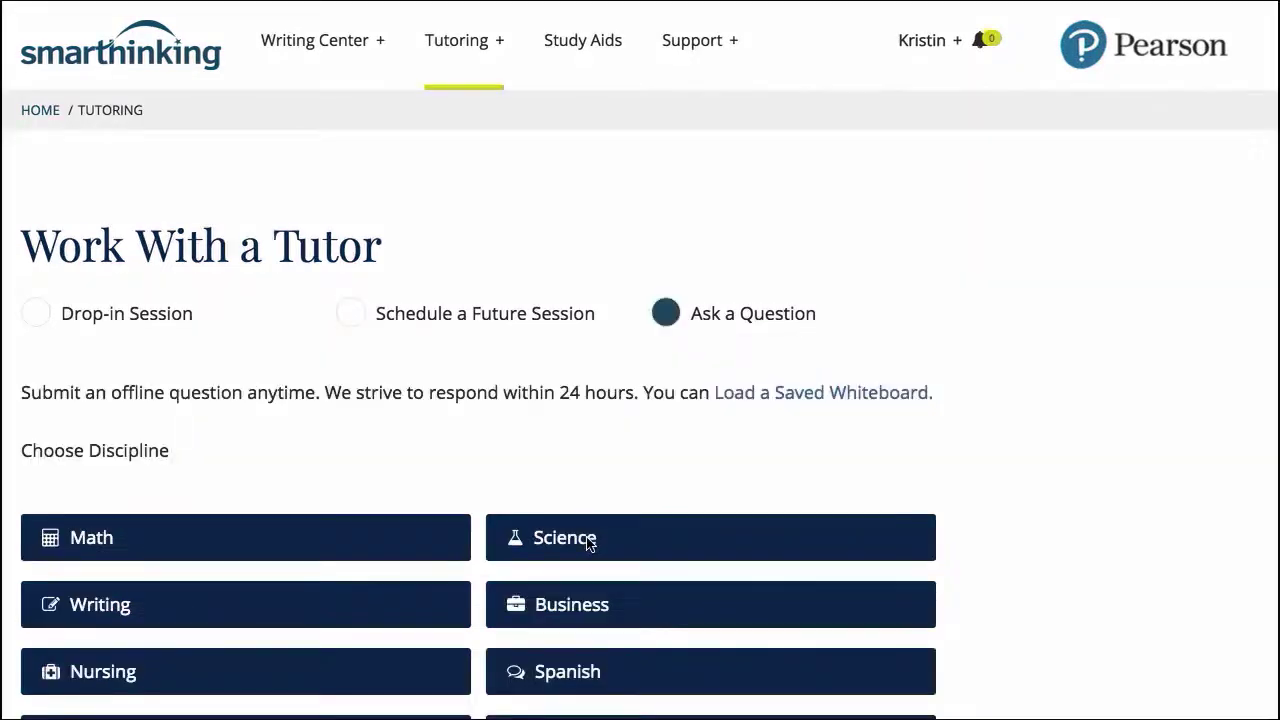
# Step: Choose Science > General Chemistry and type the question asking for the general rate law
pyautogui.click(588, 541)
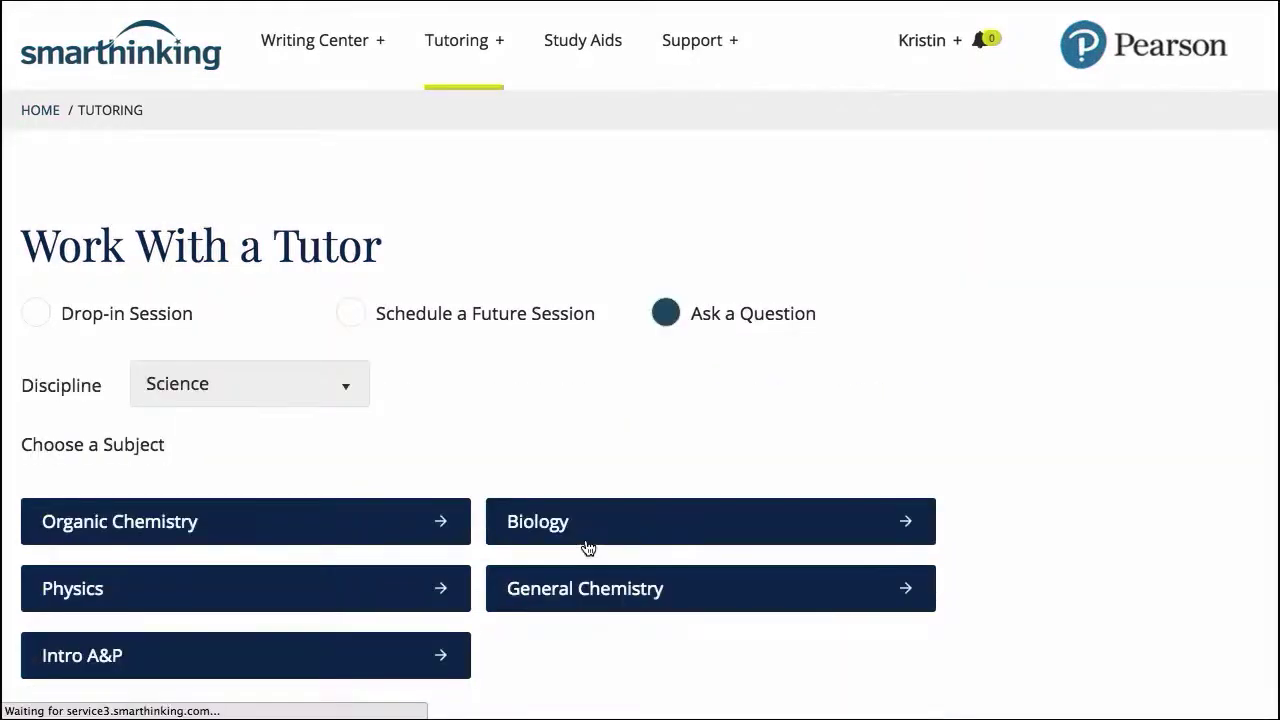
pyautogui.click(586, 591)
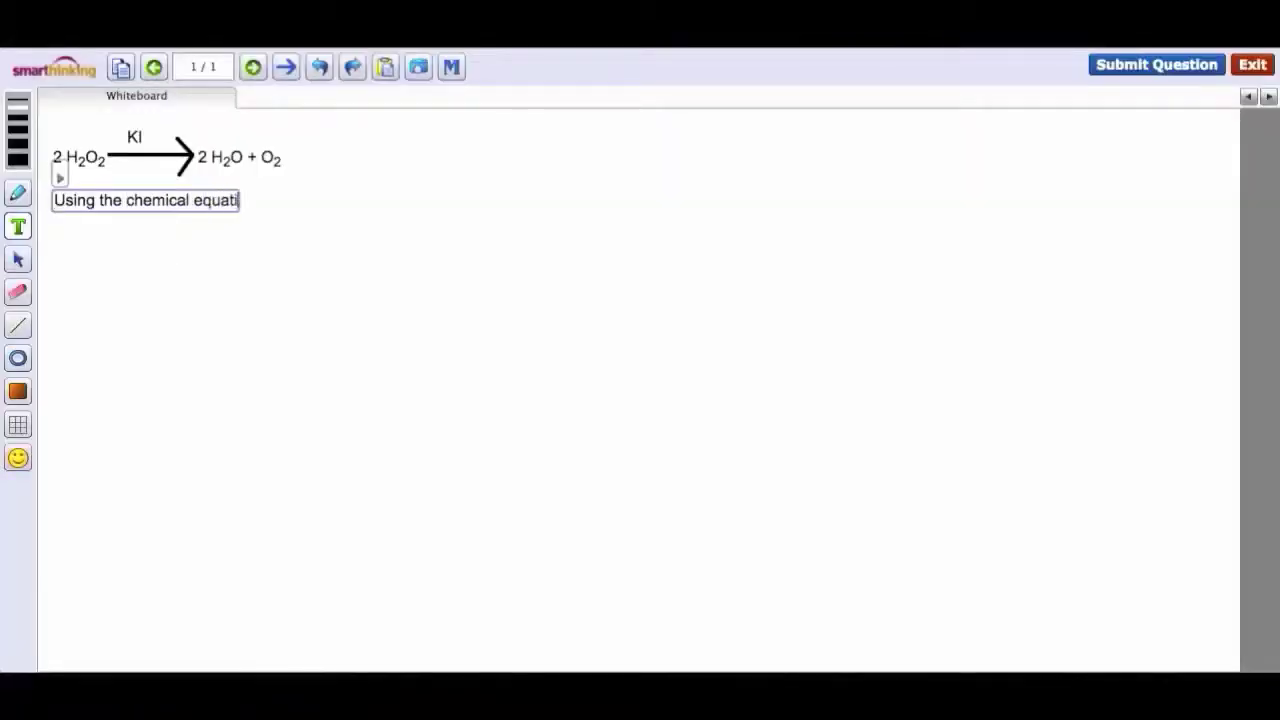
pyautogui.write('on above, what is the general rate')
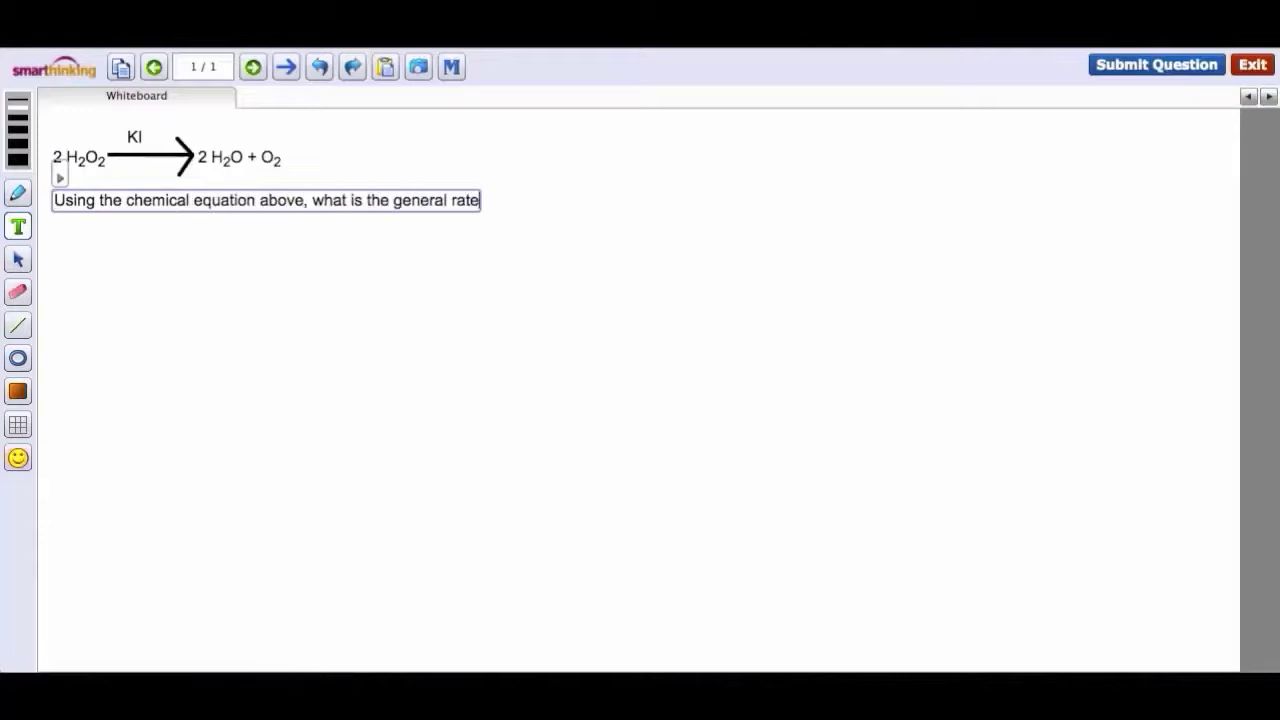
pyautogui.write(' law for this reaction using x for the order with')
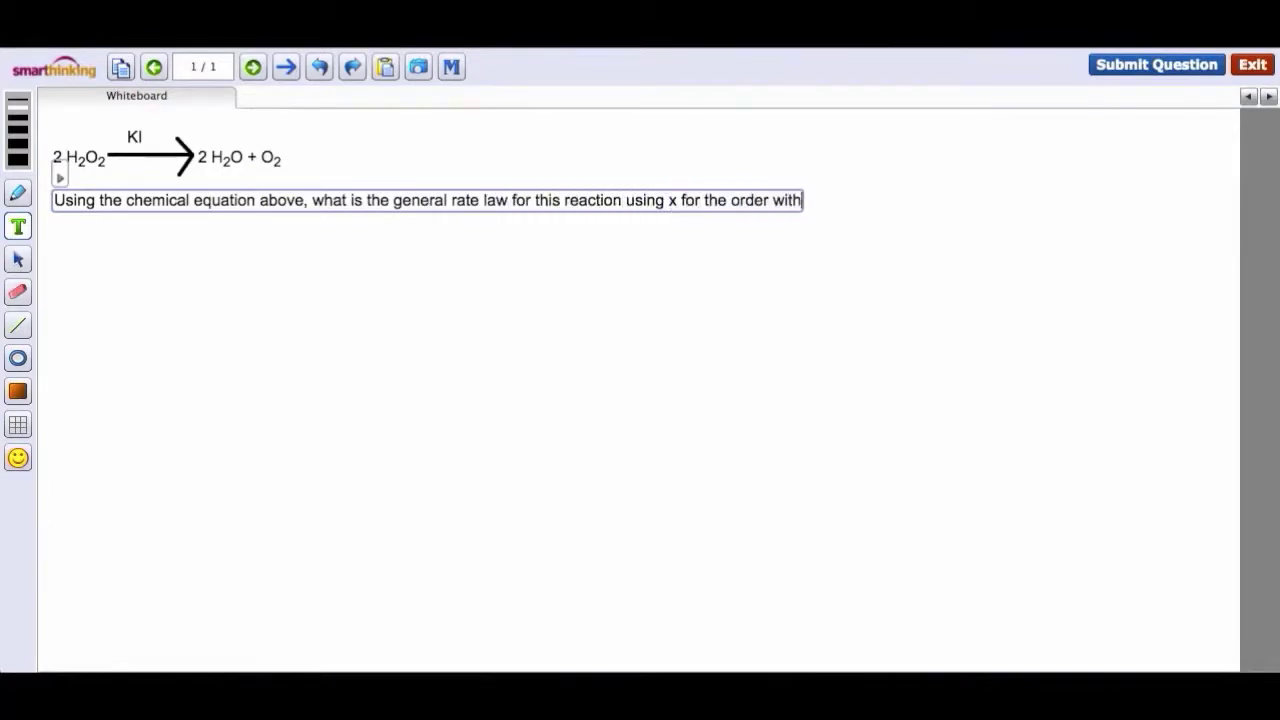
pyautogui.write(' respect to hydrogen peroxide')
pyautogui.press('Return')
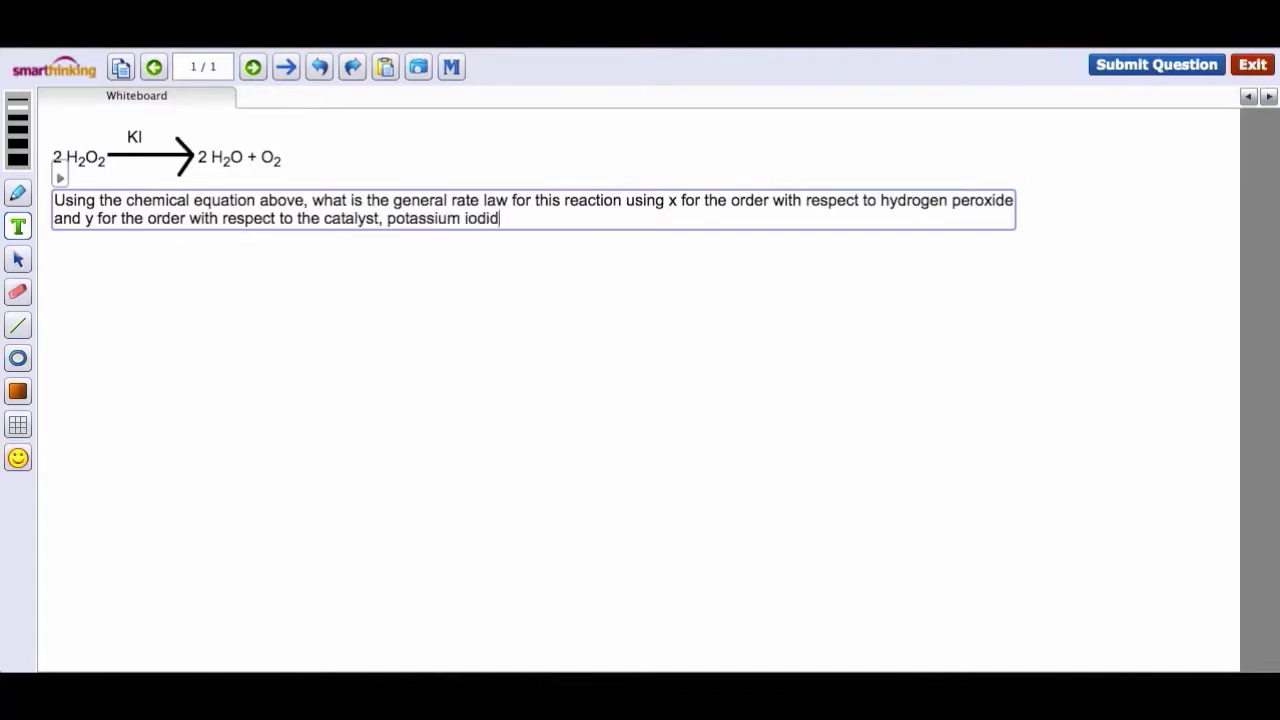
pyautogui.write('e.')
# Step: Add the attempted answer [H2O2]² using subscript and superscript formatting
pyautogui.press('Return')
pyautogui.press('Return')
pyautogui.write('I got [H')
pyautogui.click(60, 177)
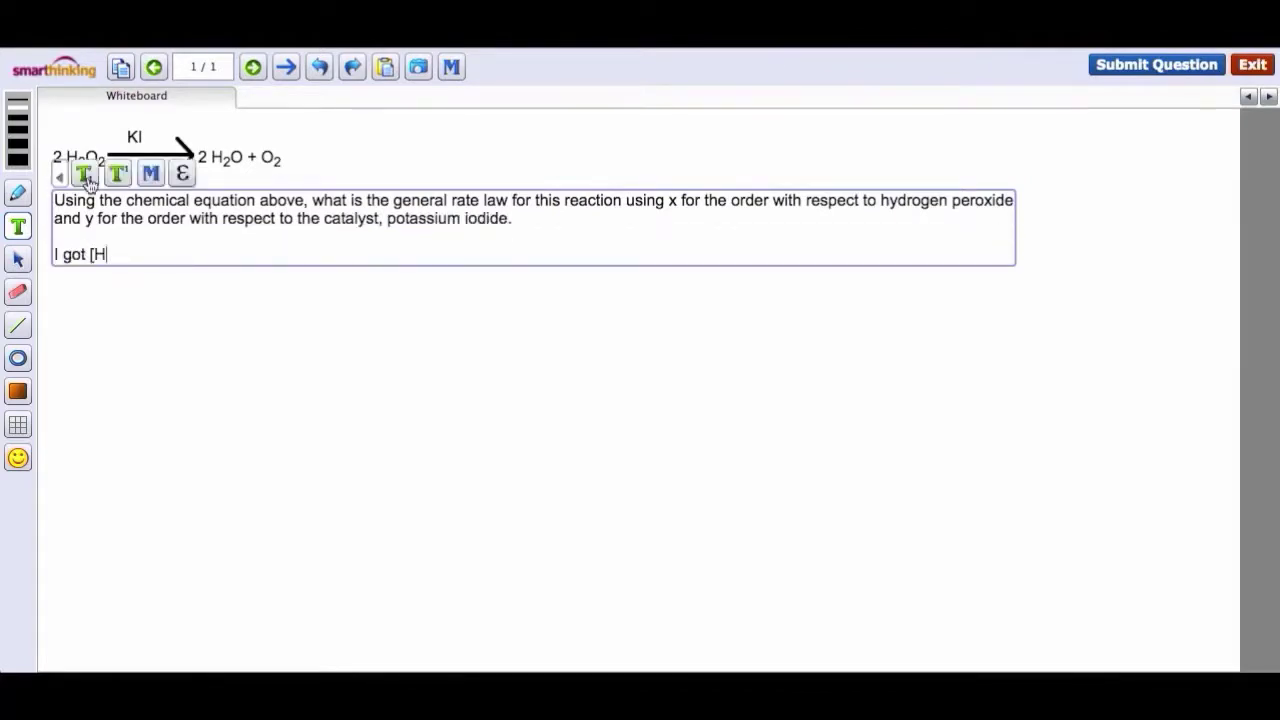
pyautogui.click(84, 175)
pyautogui.write('2O2]')
pyautogui.click(118, 174)
pyautogui.write('2')
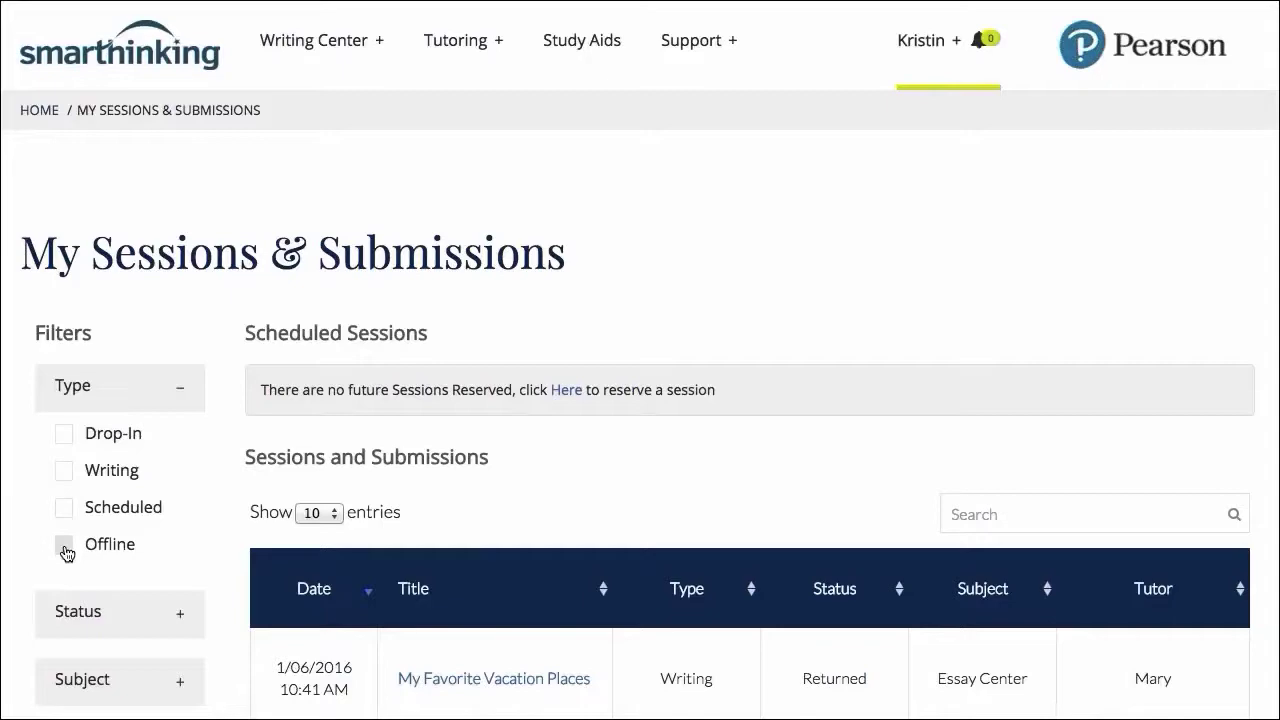
# Step: Filter to offline submissions and open the rate law problem to read the tutor's response
pyautogui.click(65, 550)
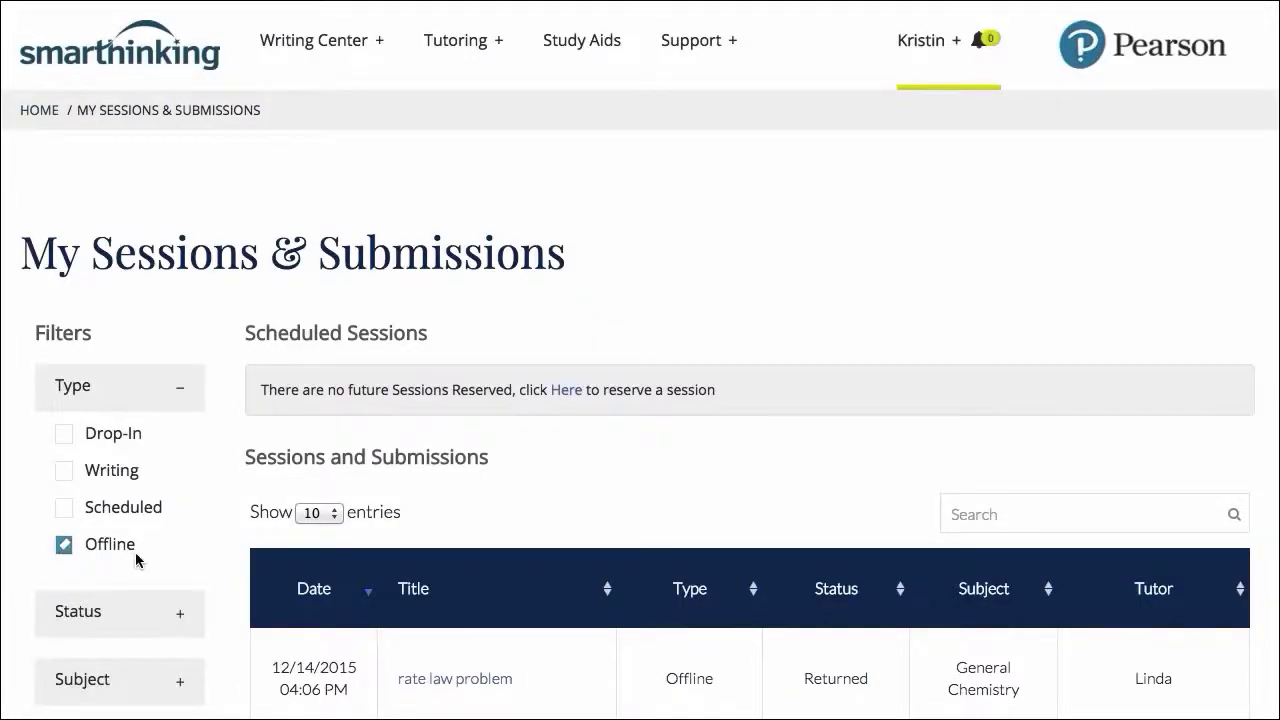
pyautogui.scroll(-2, 134, 558)
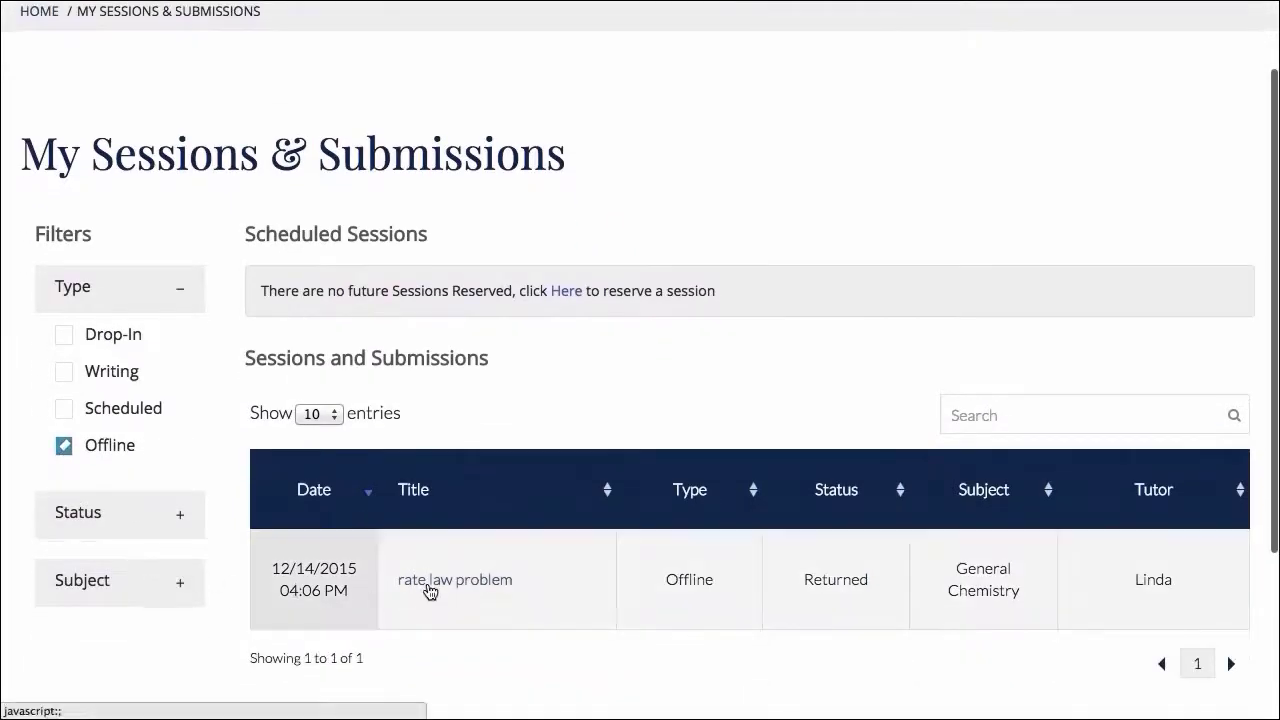
pyautogui.click(428, 590)
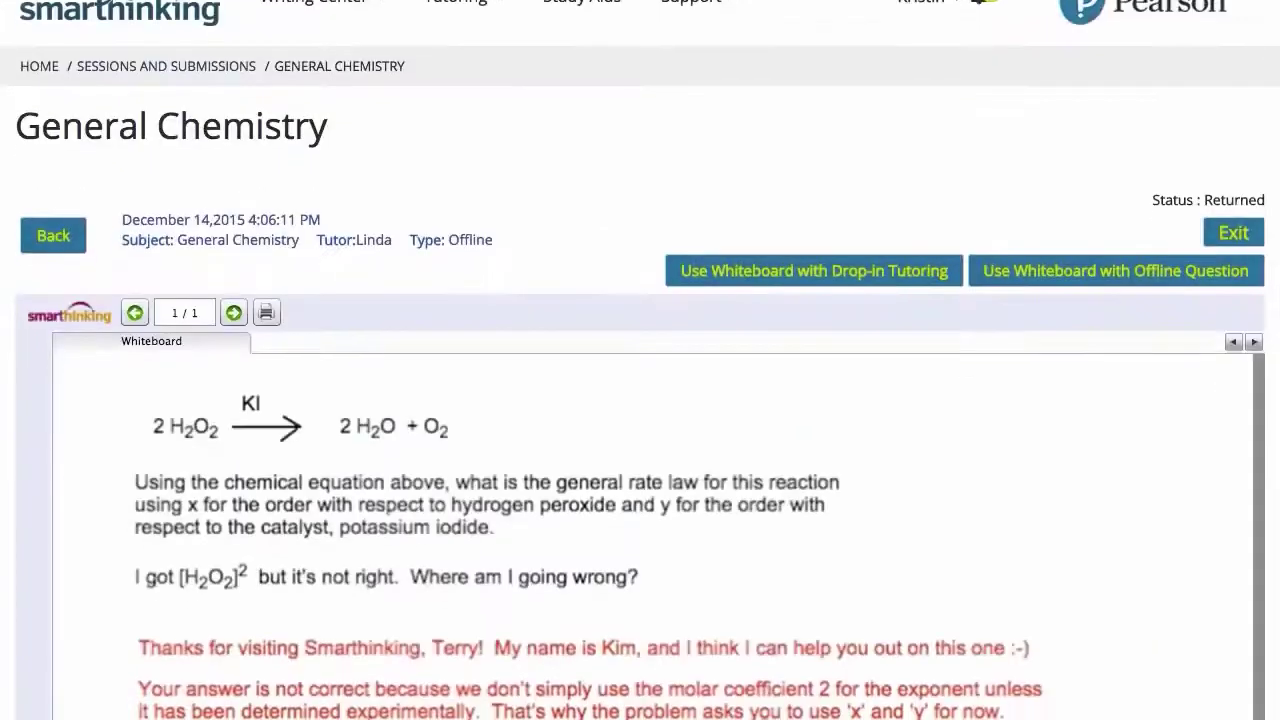
pyautogui.scroll(-3, 964, 640)
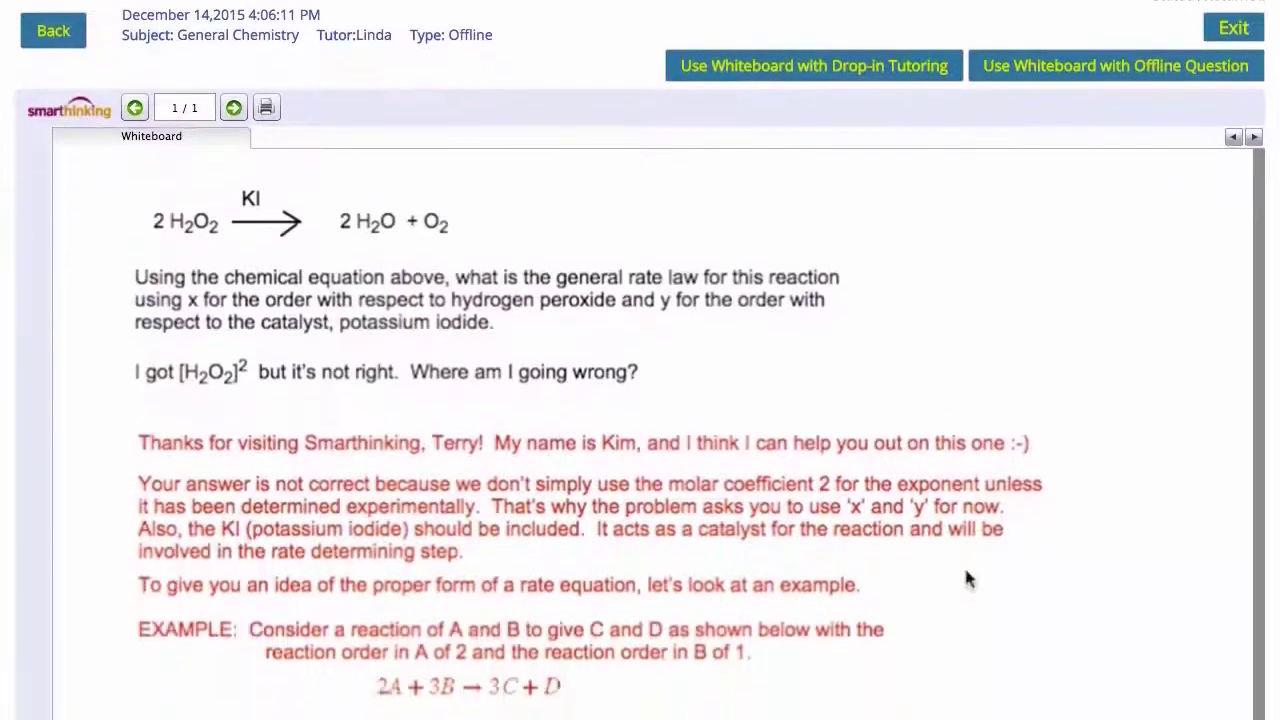